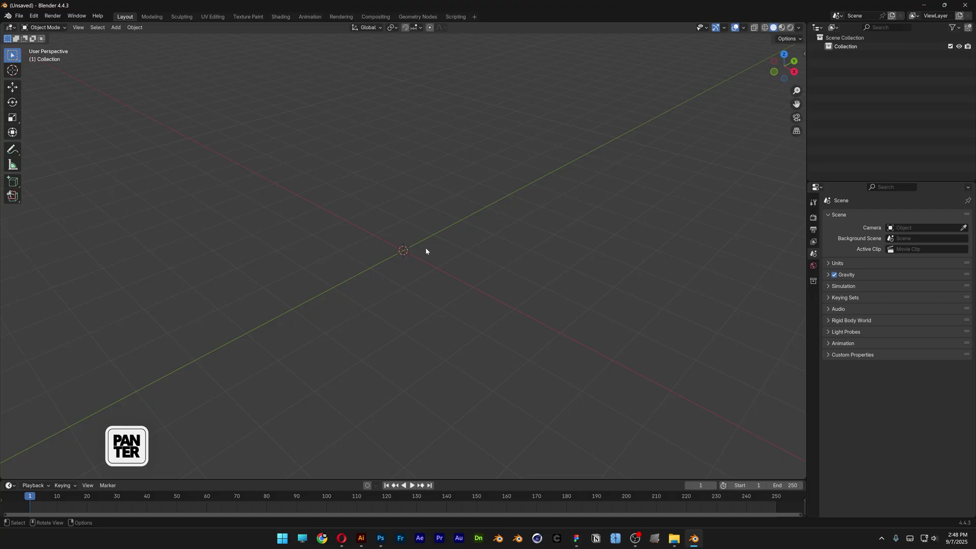
# Add a text object to the scene and replace its content with "PANTER VISION."
pyautogui.hotkey('shift', 'a')
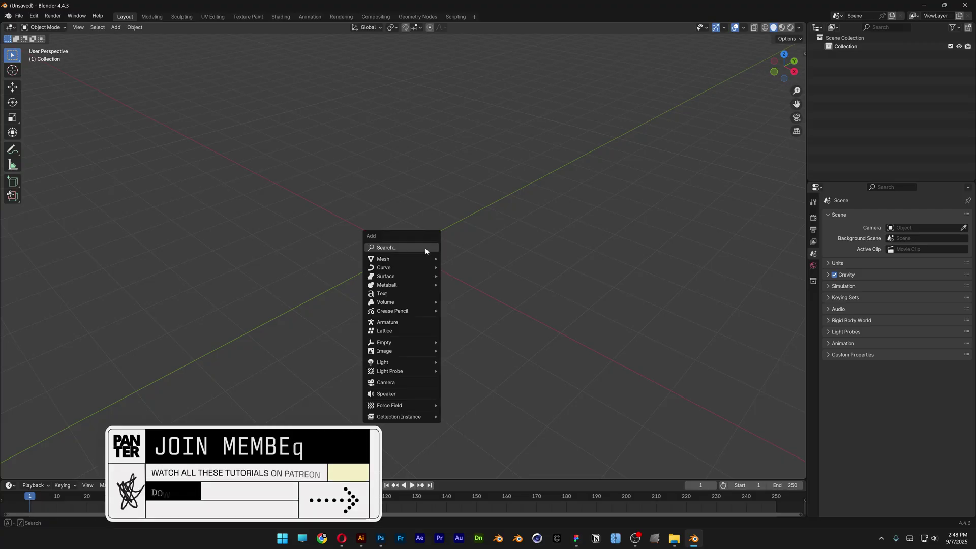
pyautogui.click(406, 295)
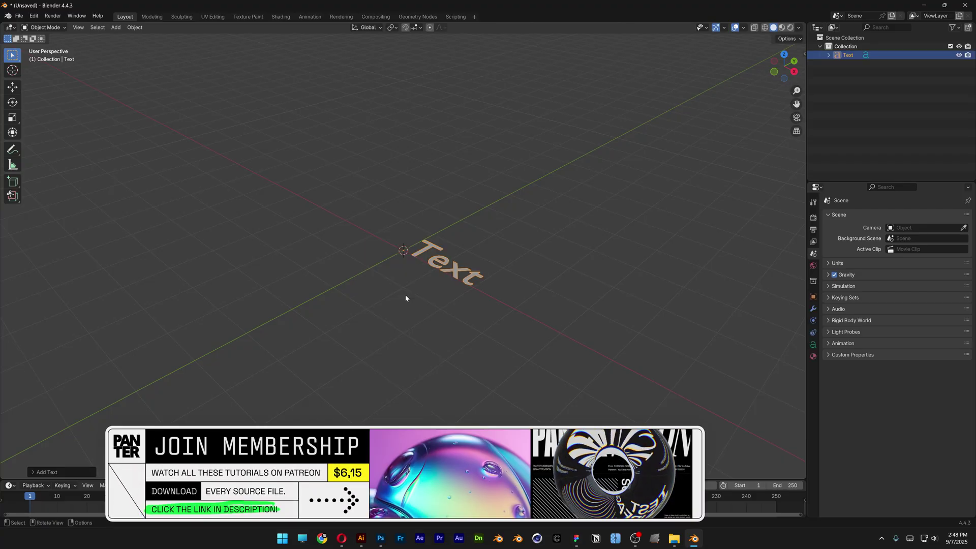
pyautogui.moveTo(404, 294); pyautogui.dragTo(504, 306, button='middle')
pyautogui.press('Tab')
pyautogui.press('BackSpace')
pyautogui.press('BackSpace')
pyautogui.press('BackSpace')
pyautogui.press('BackSpace')
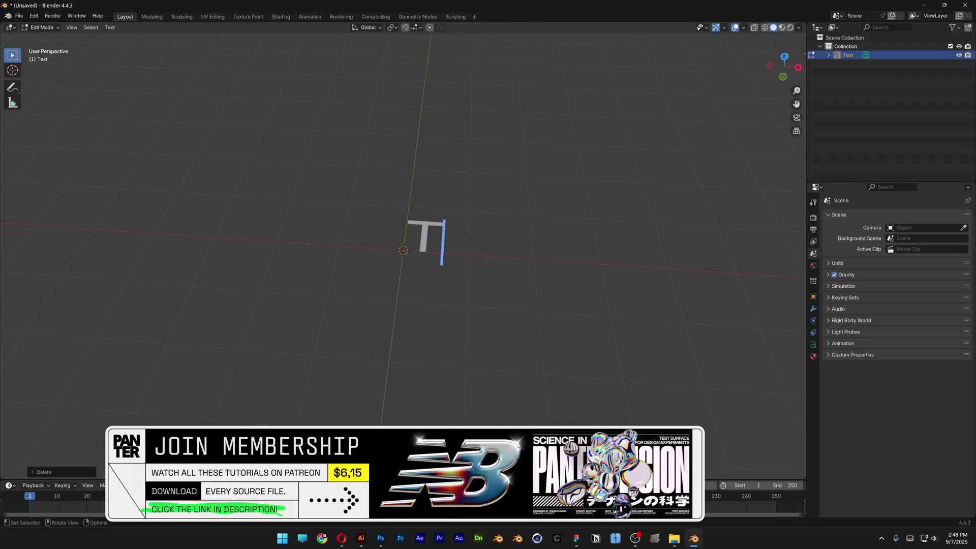
pyautogui.write('PANTER VISION!')
pyautogui.press('Tab')
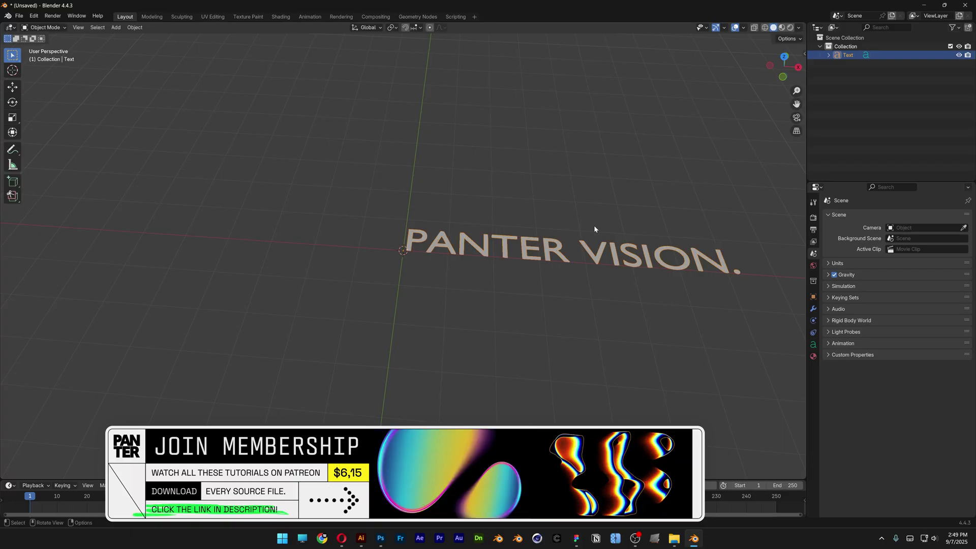
# Load Akira Expanded Demo.otf from the Windows fonts folder as the text's regular font
pyautogui.keyDown('shift'); pyautogui.moveTo(593, 225); pyautogui.dragTo(446, 222, button='middle'); pyautogui.keyUp('shift')
pyautogui.scroll(2, 447, 221)
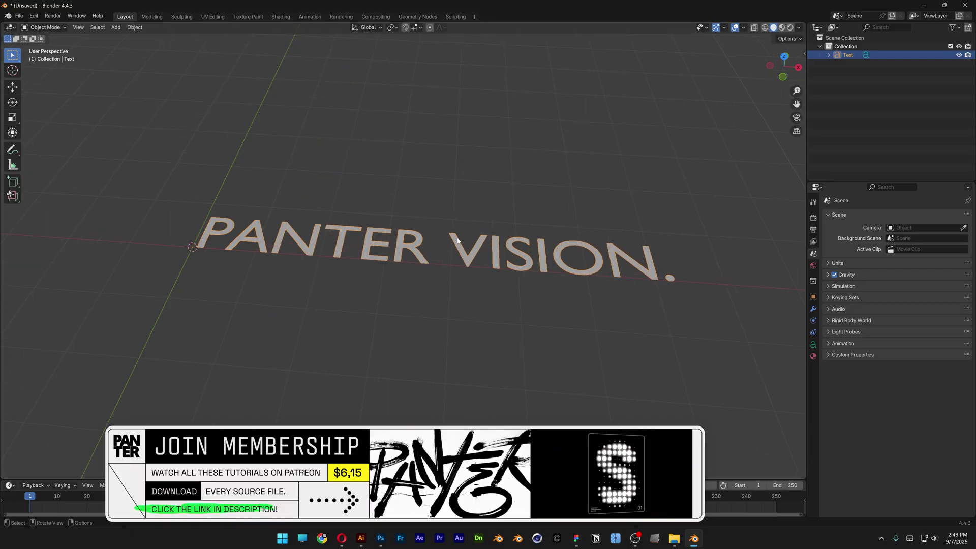
pyautogui.click(813, 345)
pyautogui.click(838, 317)
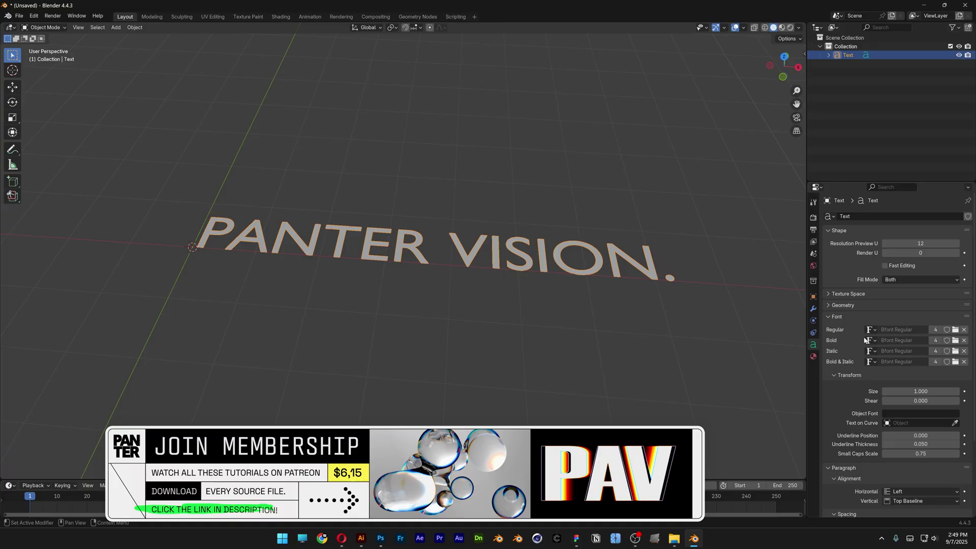
pyautogui.click(955, 331)
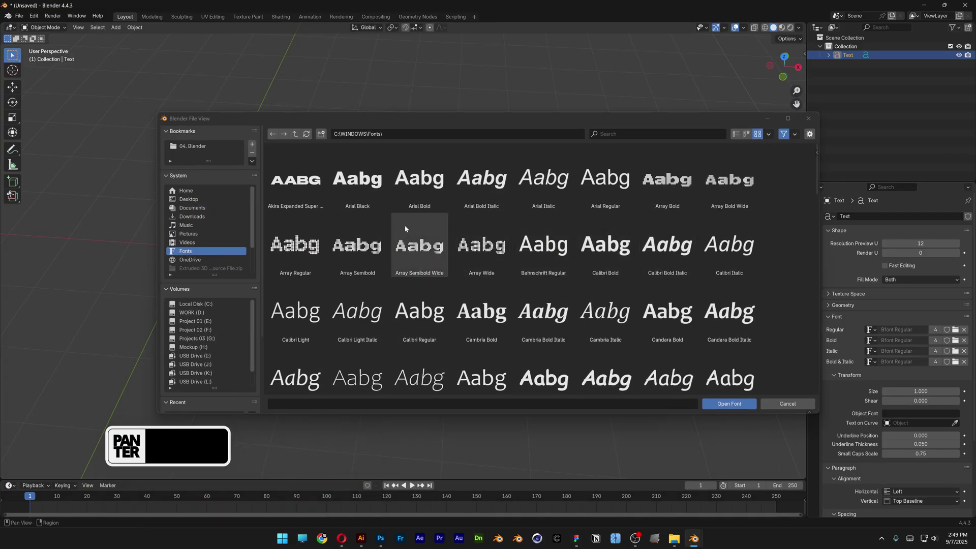
pyautogui.click(318, 189)
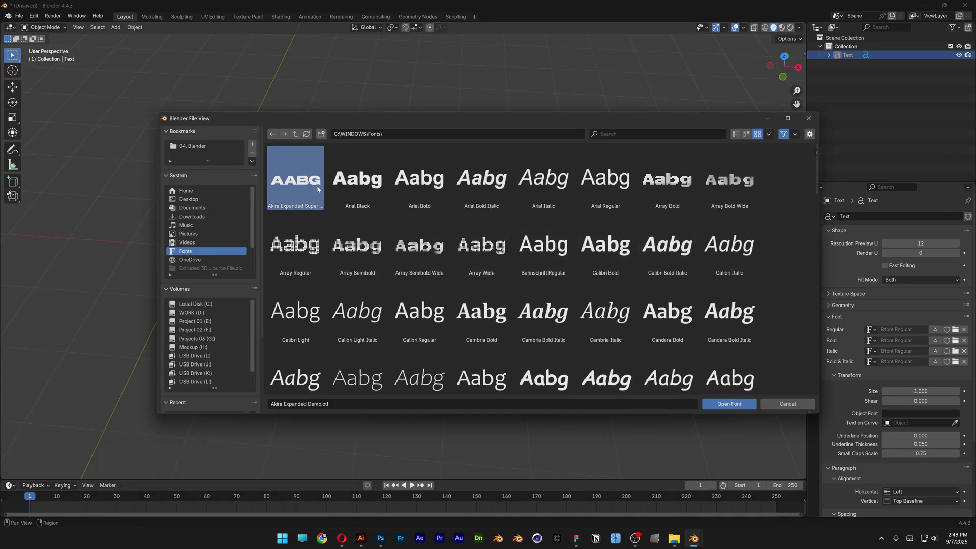
pyautogui.click(728, 403)
# Tighten the kerning between the P and the A in PANTER
pyautogui.moveTo(519, 345); pyautogui.dragTo(474, 339, button='middle')
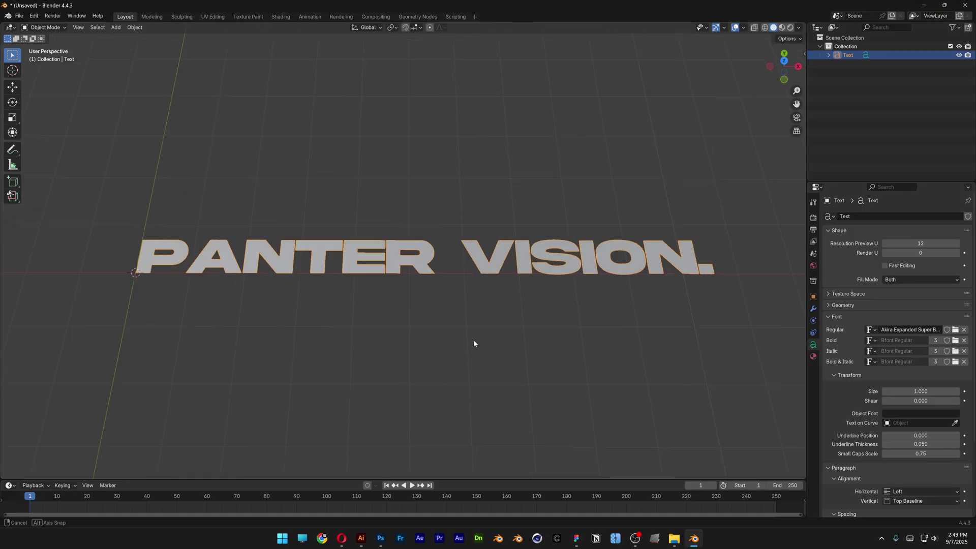
pyautogui.press('Tab')
pyautogui.click(189, 271)
pyautogui.hotkey('alt', 'Left')
pyautogui.hotkey('alt', 'Left')
pyautogui.hotkey('alt', 'Left')
pyautogui.hotkey('alt', 'Left')
pyautogui.hotkey('alt', 'Left')
pyautogui.hotkey('alt', 'Left')
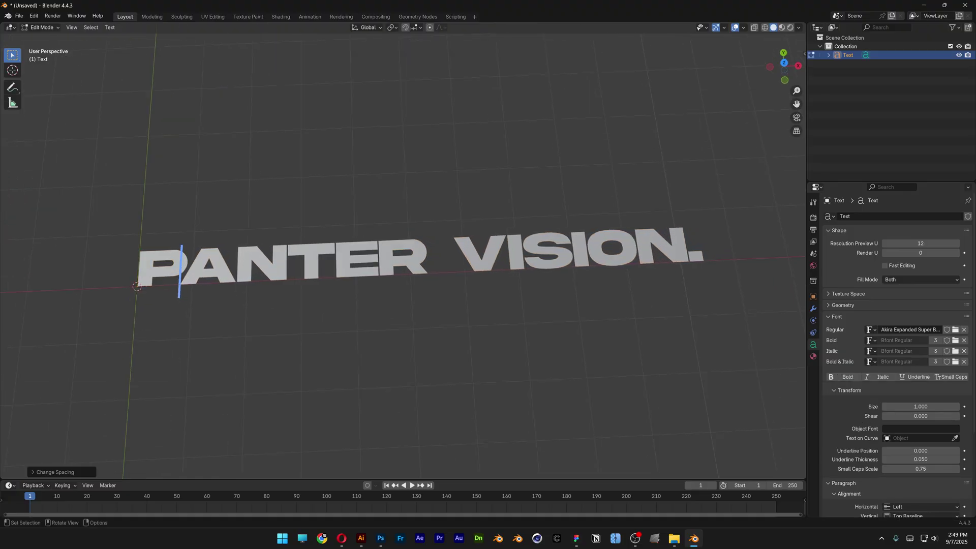
# Fine-tune the kerning between the remaining letters of PANTER VISION and return to object mode
pyautogui.press('Right')
pyautogui.press('Right')
pyautogui.press('Right')
pyautogui.hotkey('alt', 'Right')
pyautogui.press('Right')
pyautogui.press('Left')
pyautogui.hotkey('alt', 'Right')
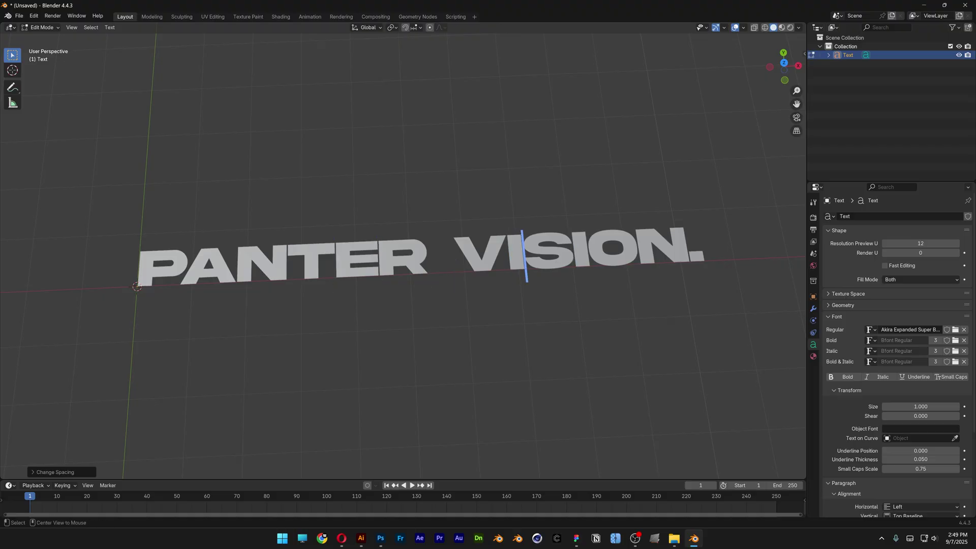
pyautogui.press('Right')
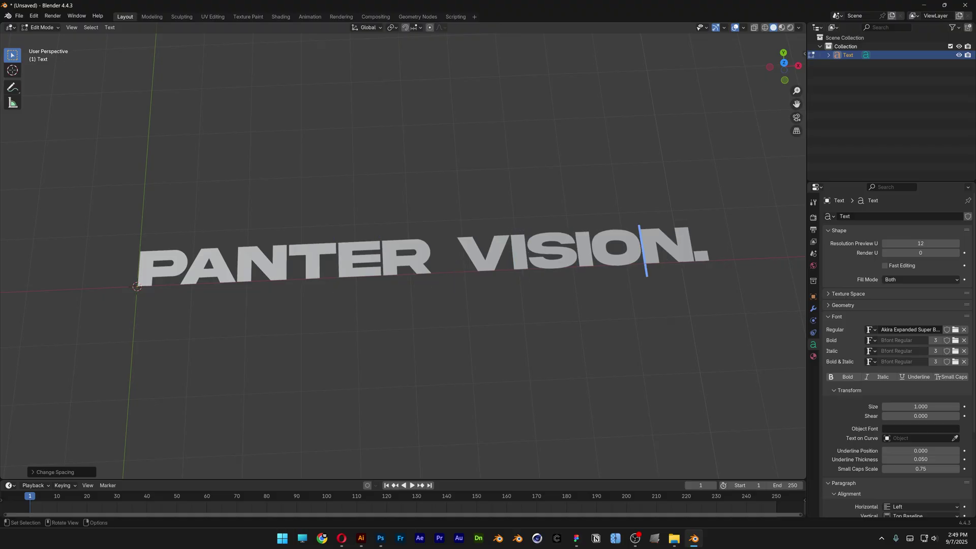
pyautogui.press('Left')
pyautogui.press('Left')
pyautogui.press('Left')
pyautogui.press('Tab')
# Extrude the text geometry by 0.01 m
pyautogui.scroll(3, 338, 240)
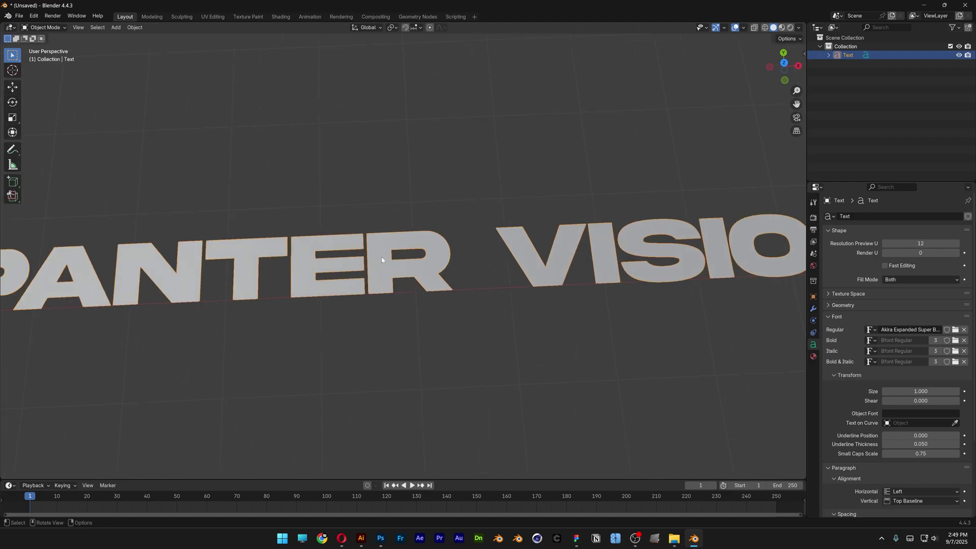
pyautogui.moveTo(381, 257); pyautogui.dragTo(397, 209, button='middle')
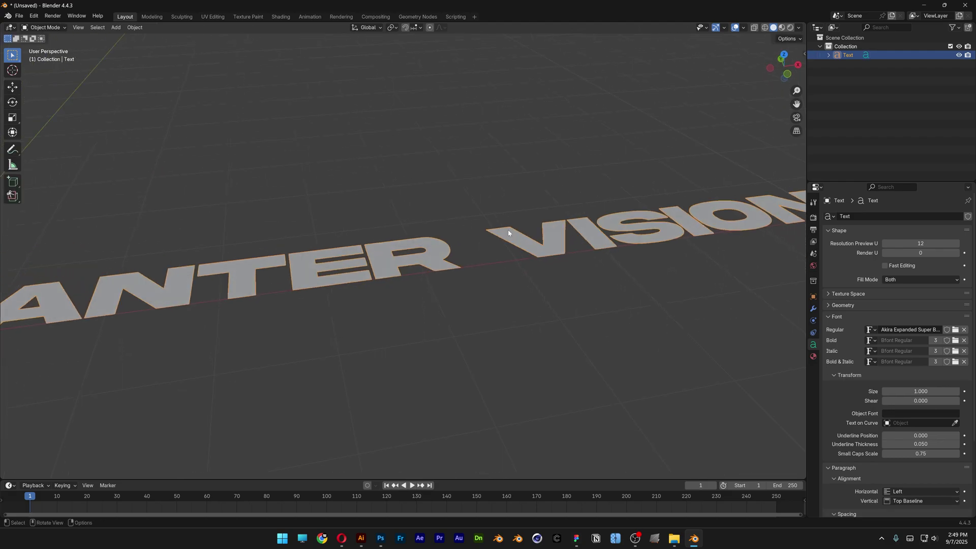
pyautogui.click(853, 306)
pyautogui.click(899, 327)
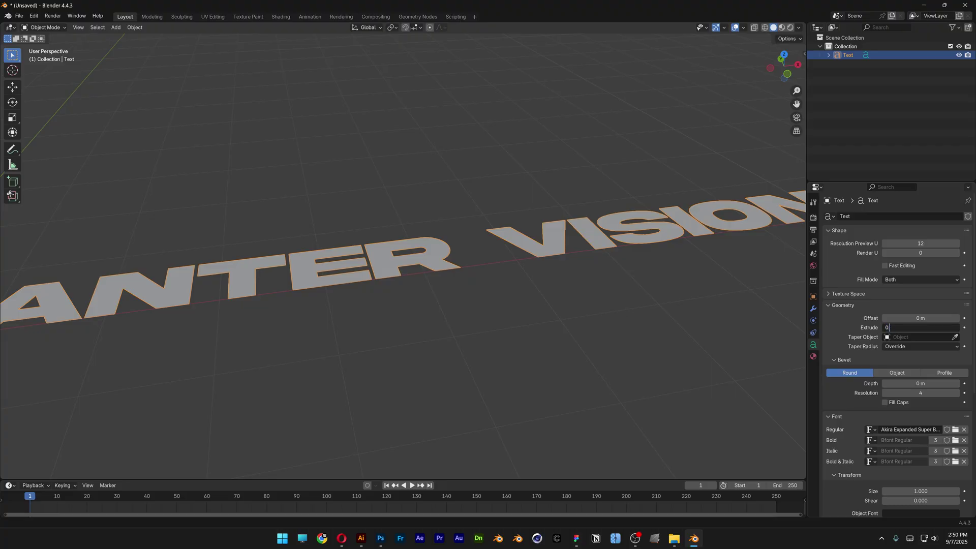
pyautogui.write('0.01')
pyautogui.press('Return')
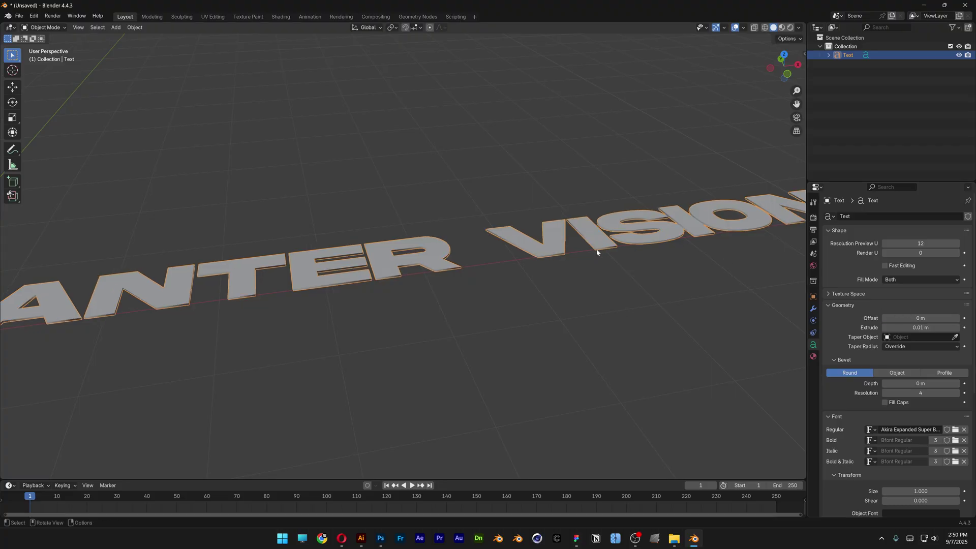
# Convert the extruded text to a mesh and inspect its topology in edit mode
pyautogui.rightClick(435, 259)
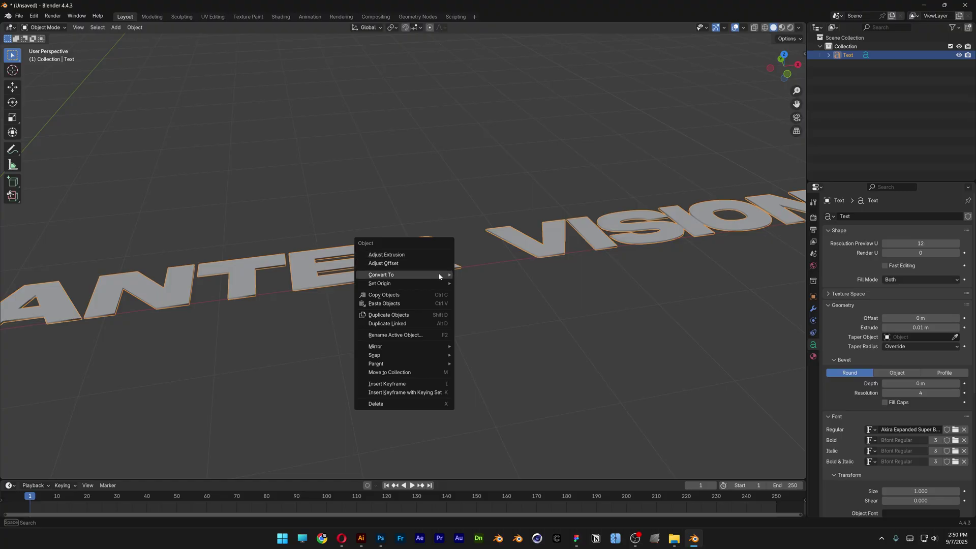
pyautogui.moveTo(438, 275)
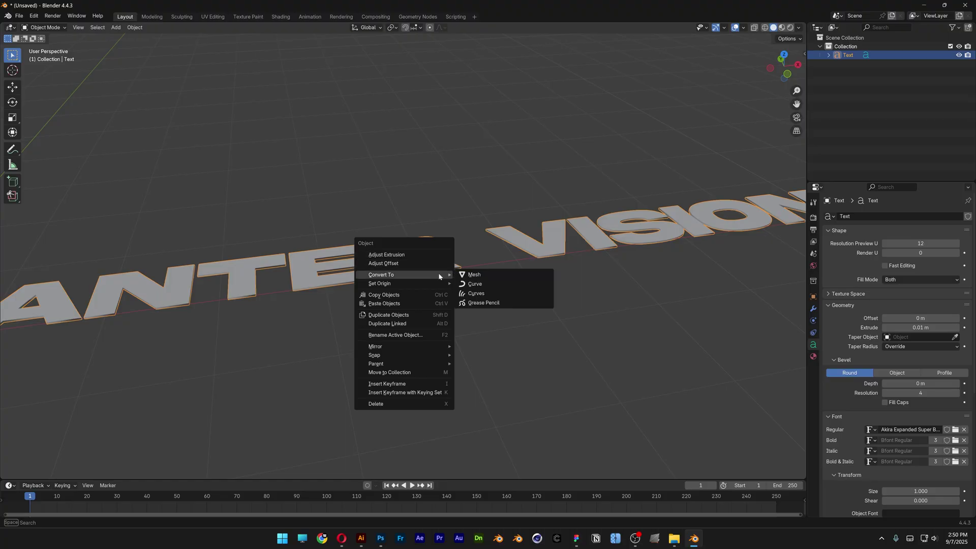
pyautogui.click(484, 275)
pyautogui.scroll(4, 452, 264)
pyautogui.press('Tab')
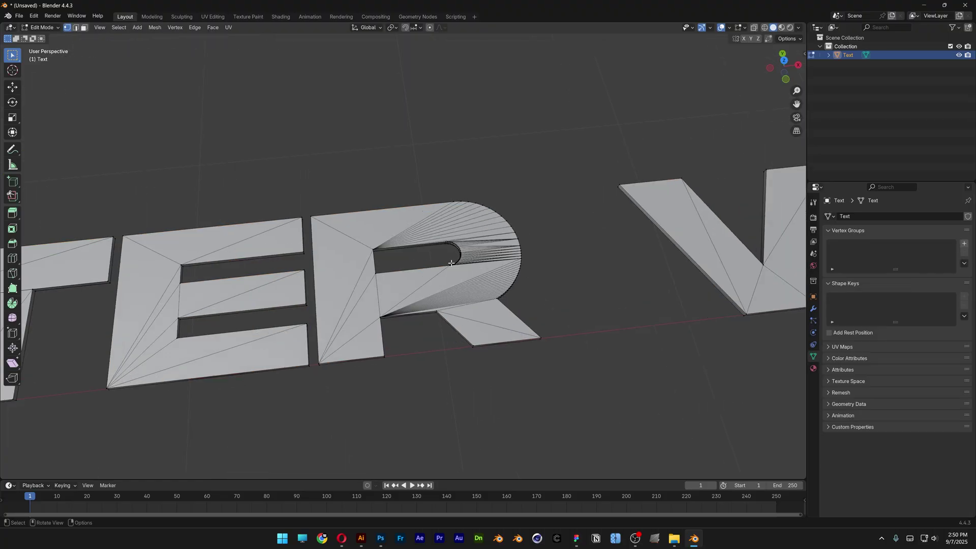
pyautogui.press('Tab')
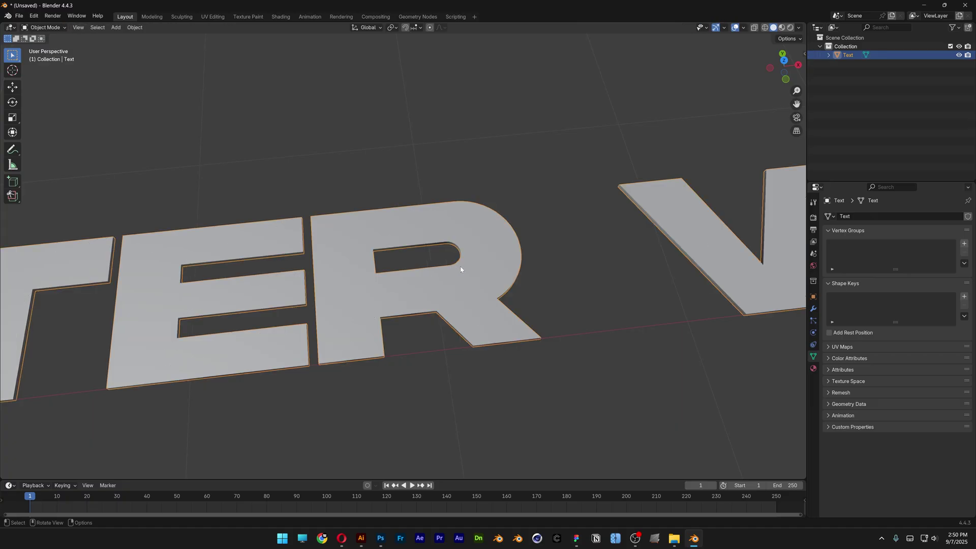
# Apply a Decimate modifier in Planar mode to the text mesh and check the simplified faces
pyautogui.click(814, 309)
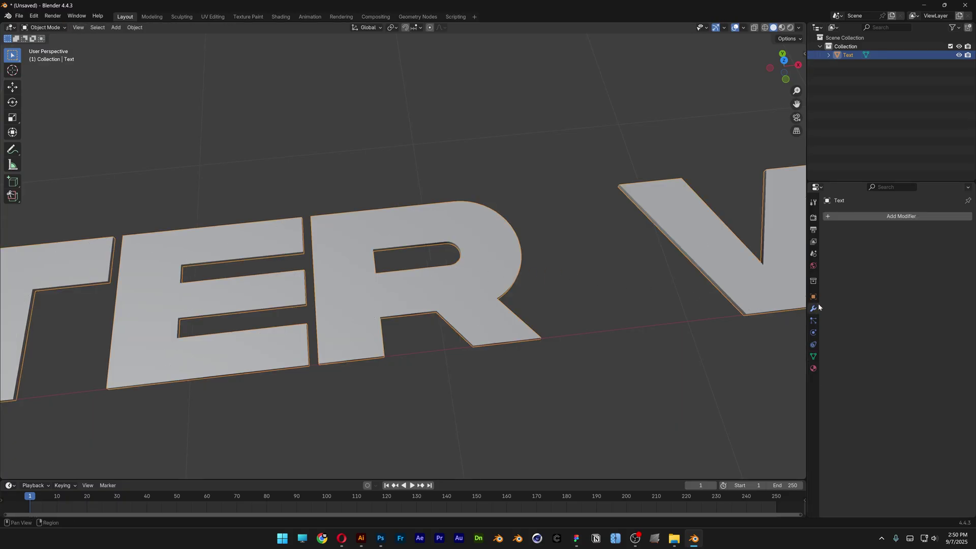
pyautogui.click(919, 215)
pyautogui.write('de')
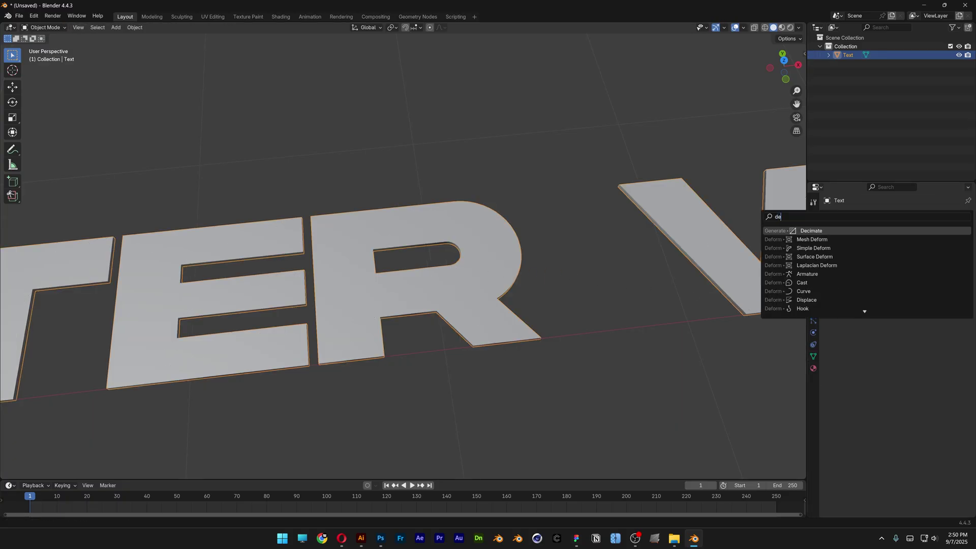
pyautogui.press('Return')
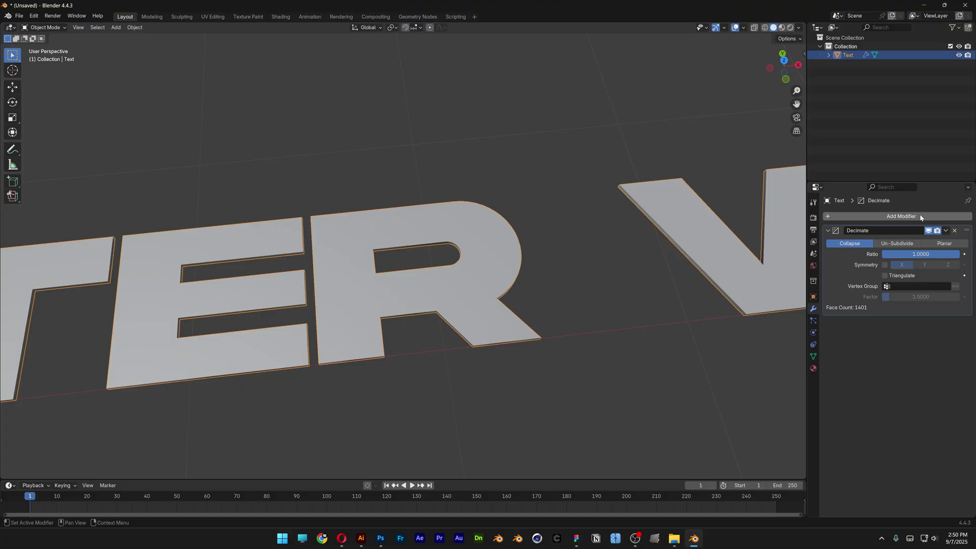
pyautogui.click(951, 245)
pyautogui.click(946, 231)
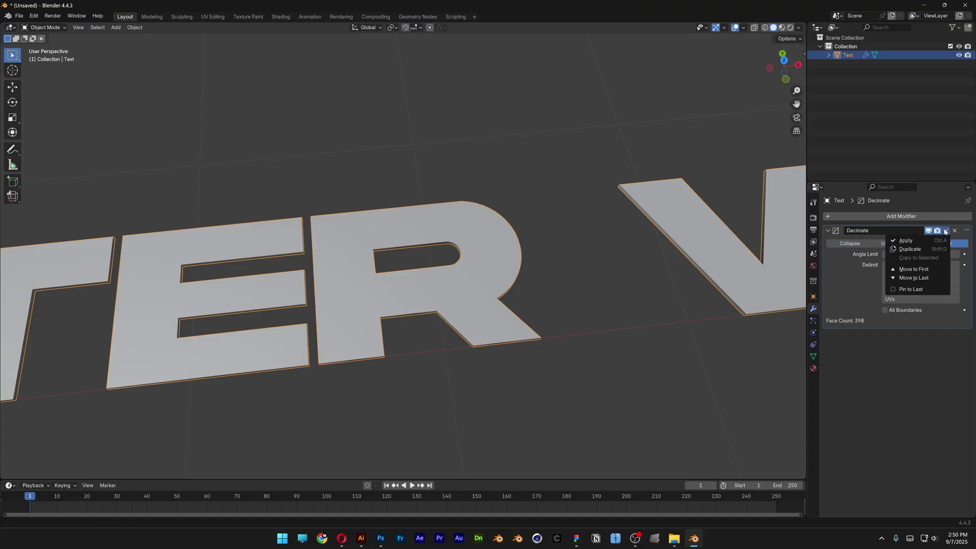
pyautogui.click(915, 242)
pyautogui.press('Tab')
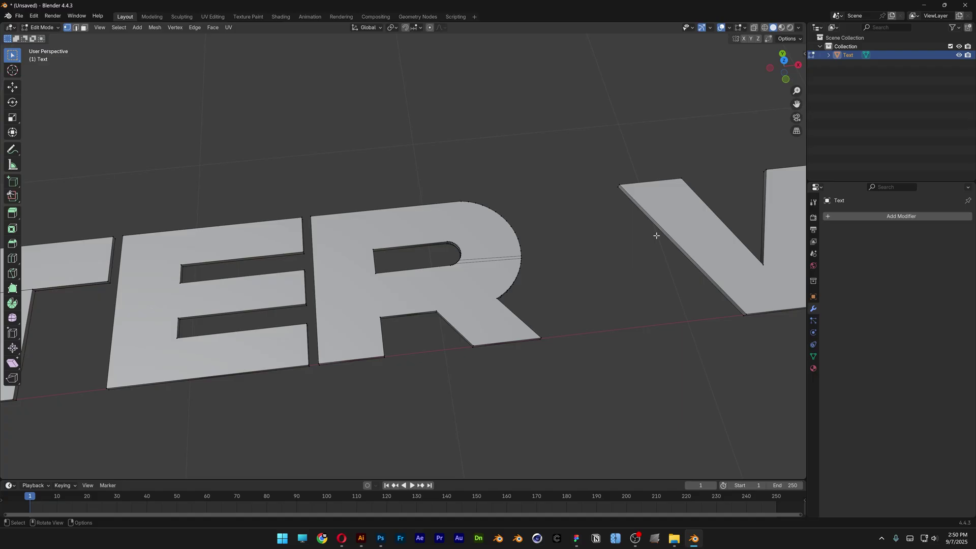
pyautogui.press('Tab')
# Add a Remesh modifier in Sharp mode to the text with Remove Disconnected turned off
pyautogui.click(899, 217)
pyautogui.write('rem')
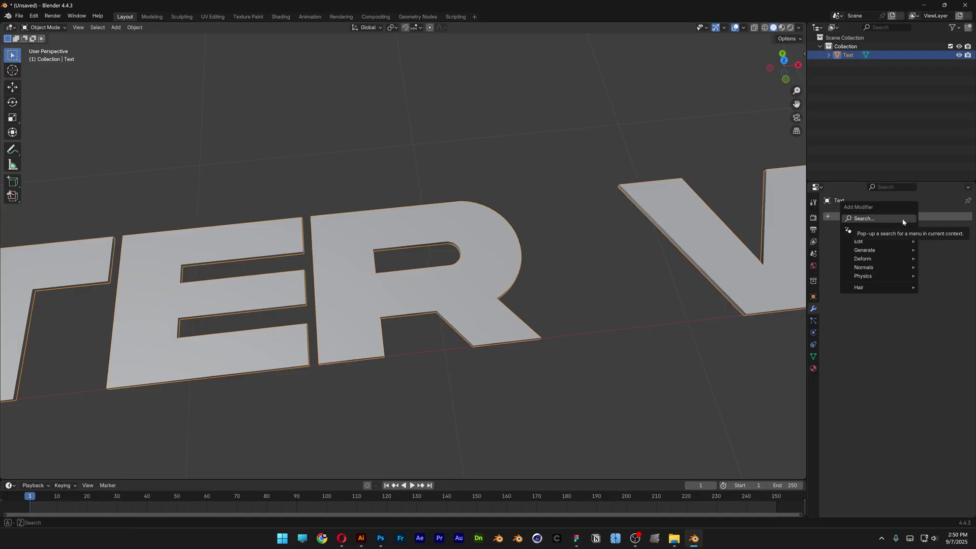
pyautogui.press('Return')
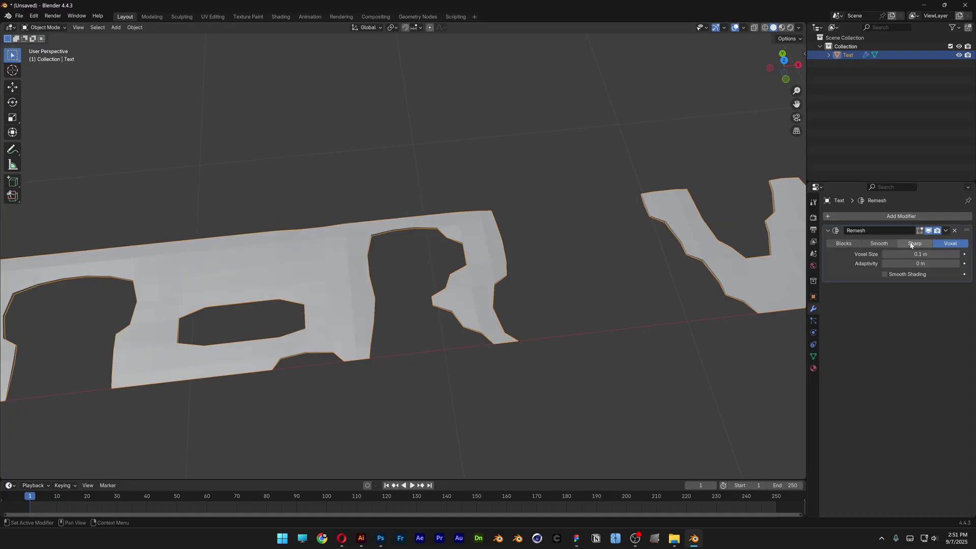
pyautogui.click(915, 244)
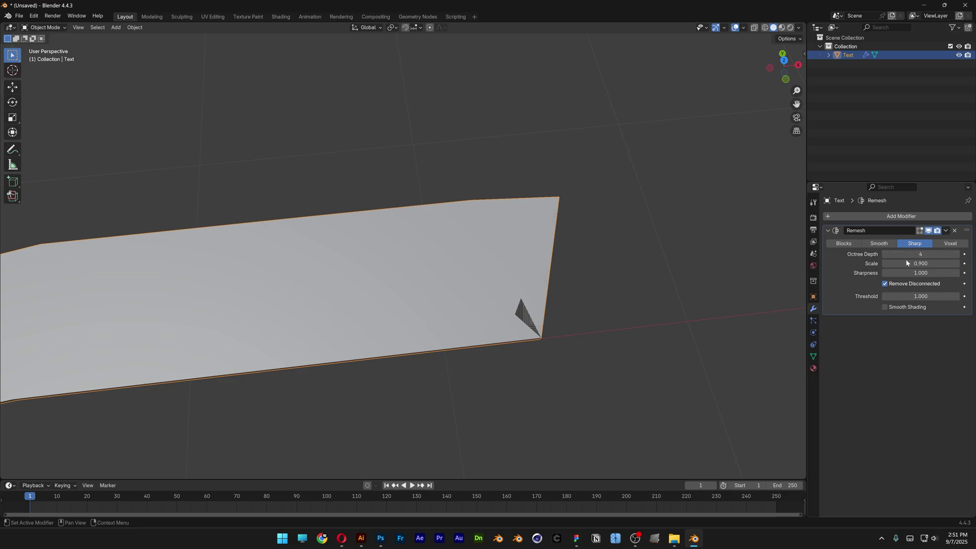
pyautogui.click(886, 284)
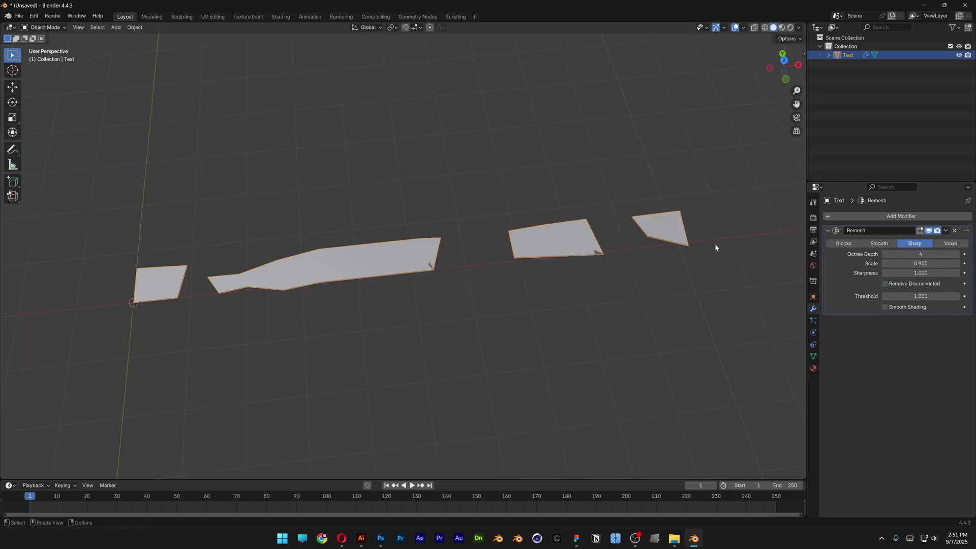
# Raise the Remesh octree depth past 8 until the letters are cleanly shaped, apply the modifier and check the grid topology
pyautogui.click(958, 255)
pyautogui.click(957, 255)
pyautogui.click(957, 255)
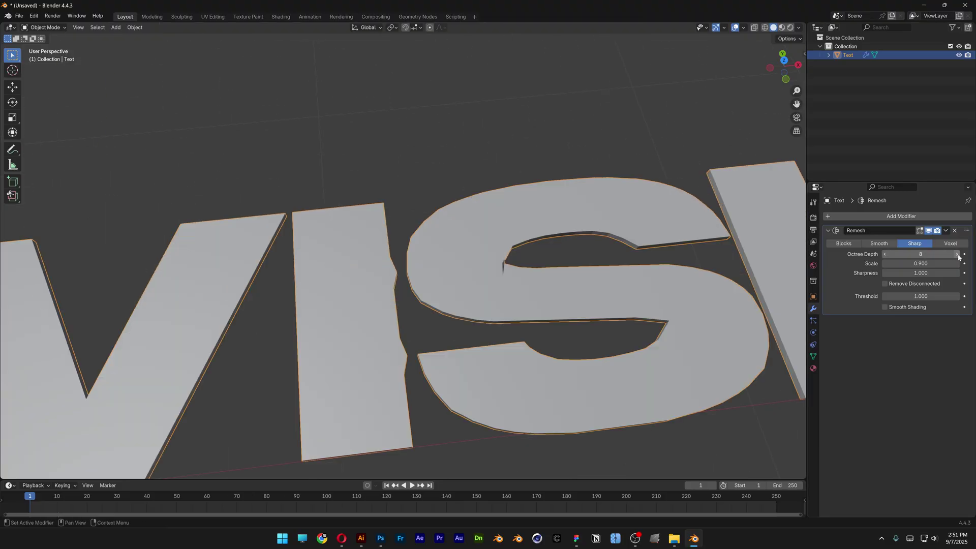
pyautogui.click(958, 254)
pyautogui.scroll(-5, 589, 243)
pyautogui.moveTo(589, 243); pyautogui.dragTo(609, 250, button='middle')
pyautogui.click(946, 230)
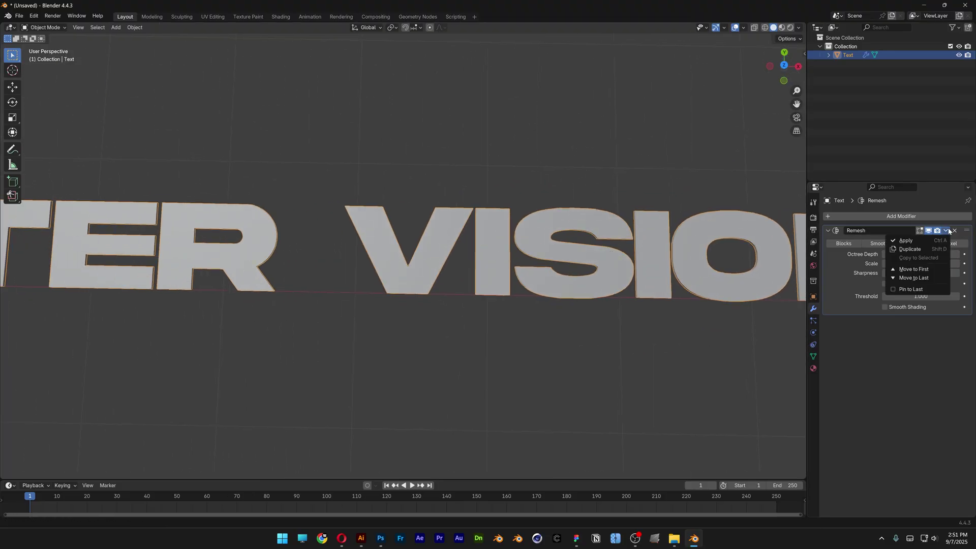
pyautogui.click(910, 240)
pyautogui.press('Tab')
pyautogui.scroll(2, 757, 248)
pyautogui.scroll(3, 436, 225)
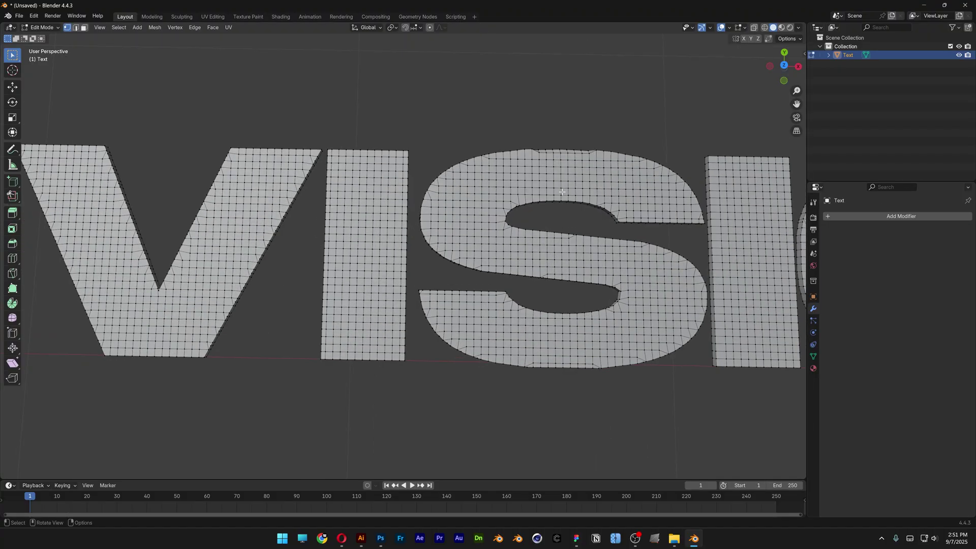
pyautogui.scroll(-8, 563, 192)
pyautogui.press('Tab')
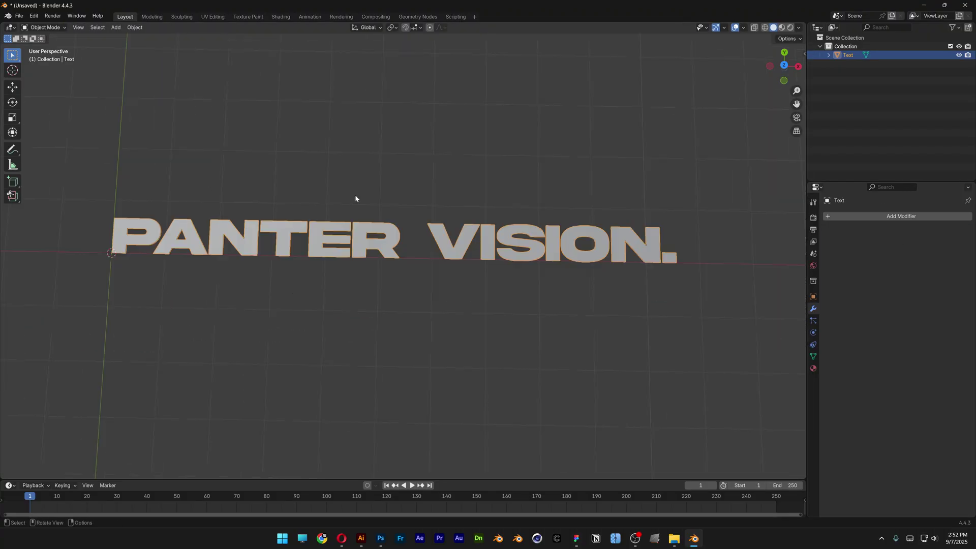
# Add a Bézier circle curve at the scene origin
pyautogui.hotkey('shift', 'a')
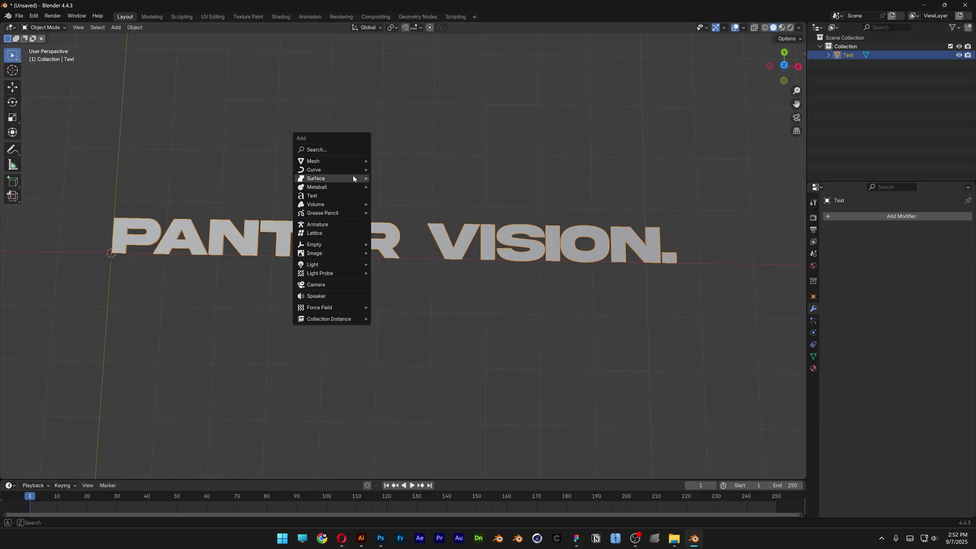
pyautogui.moveTo(350, 170)
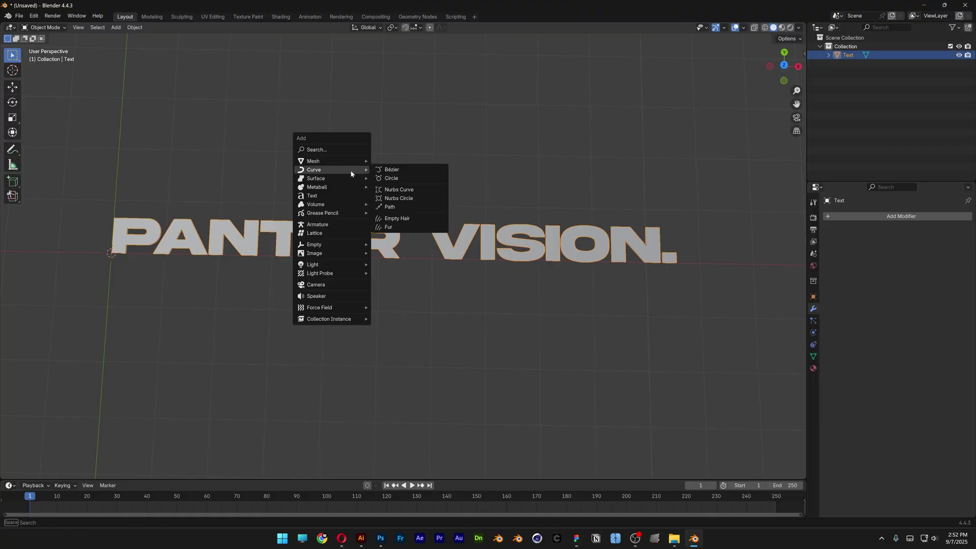
pyautogui.click(404, 178)
pyautogui.scroll(-1, 316, 227)
# Add a Curve modifier to the text and assign the Bézier circle as its curve object
pyautogui.click(534, 244)
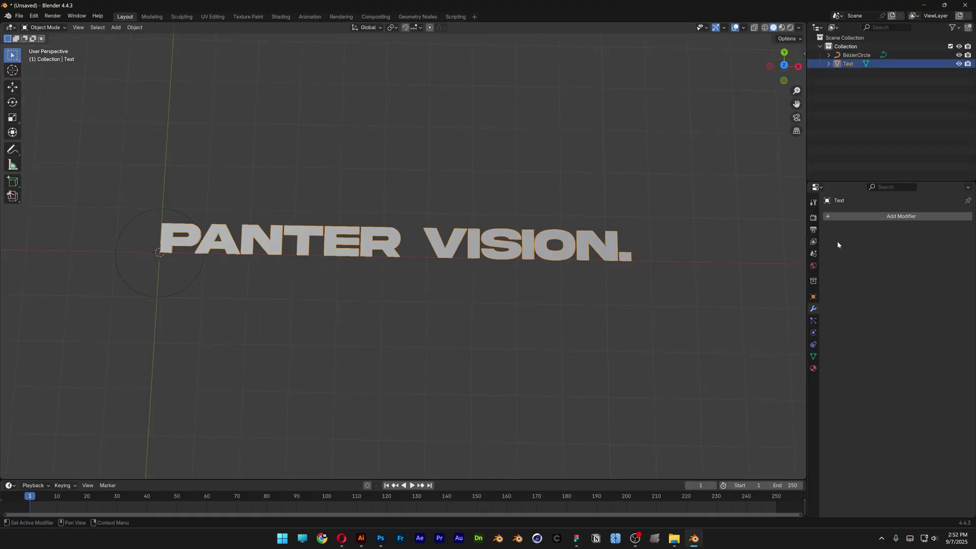
pyautogui.click(898, 216)
pyautogui.write('cu')
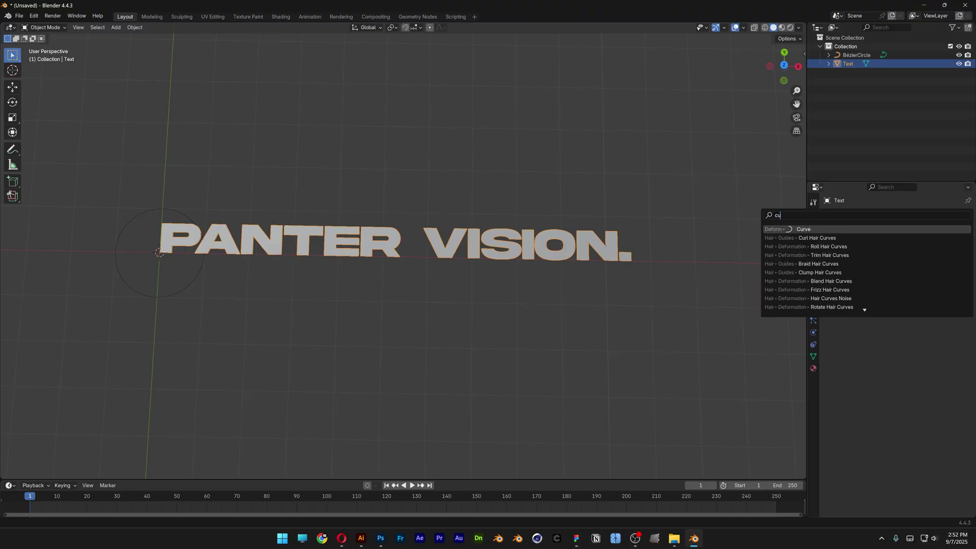
pyautogui.write('rve')
pyautogui.press('Return')
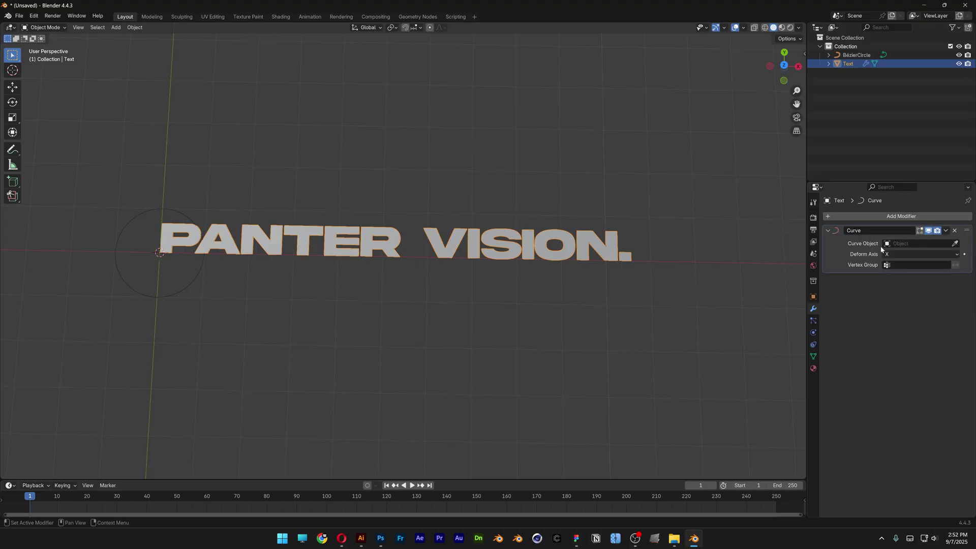
pyautogui.click(912, 243)
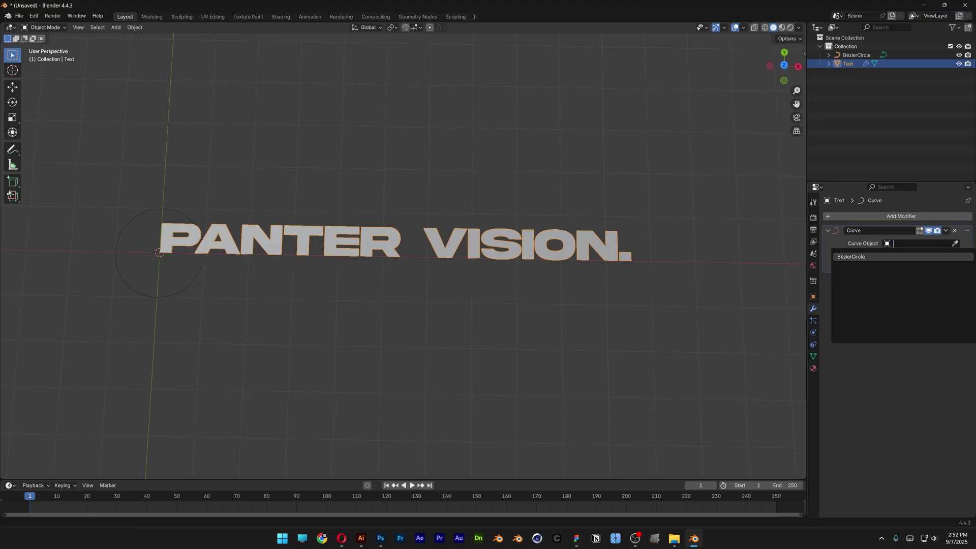
pyautogui.click(852, 256)
pyautogui.press('KP_Decimal')
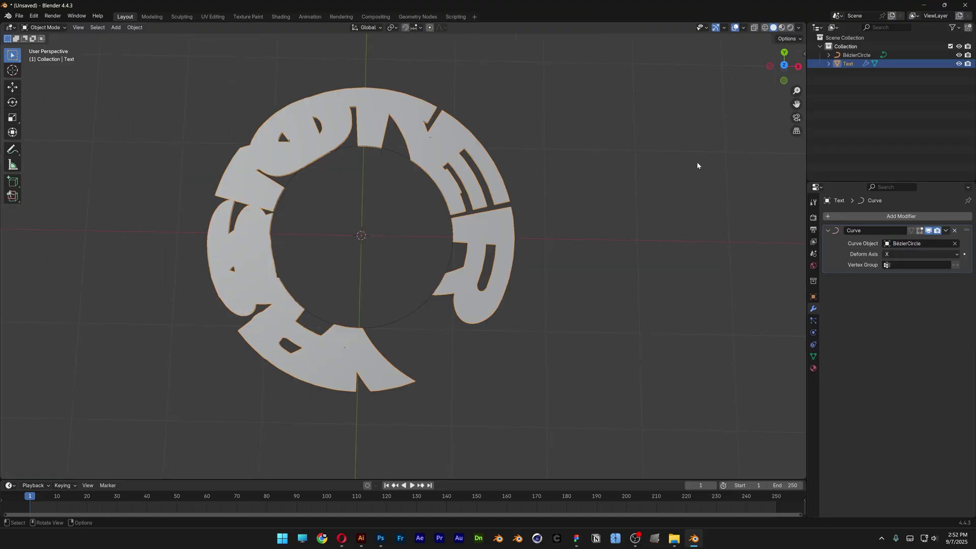
# Scale the Bézier circle up to about 1.76 so the letters wrap around it without overlapping
pyautogui.click(860, 55)
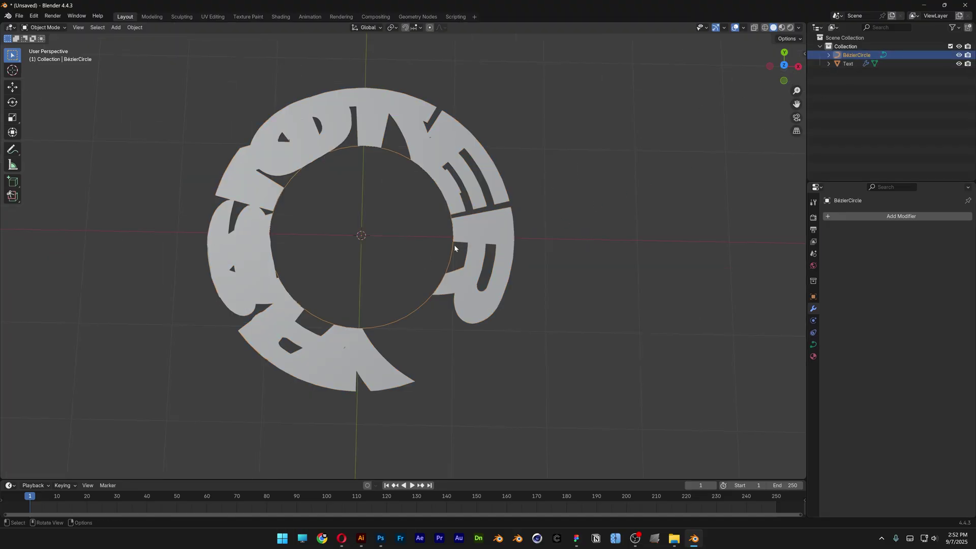
pyautogui.press('s')
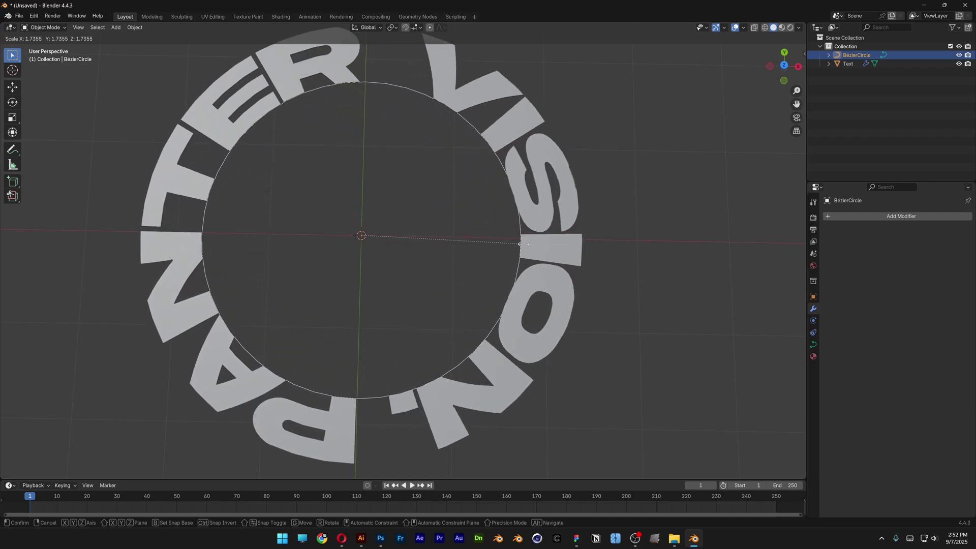
pyautogui.click(524, 245)
pyautogui.scroll(-2, 526, 246)
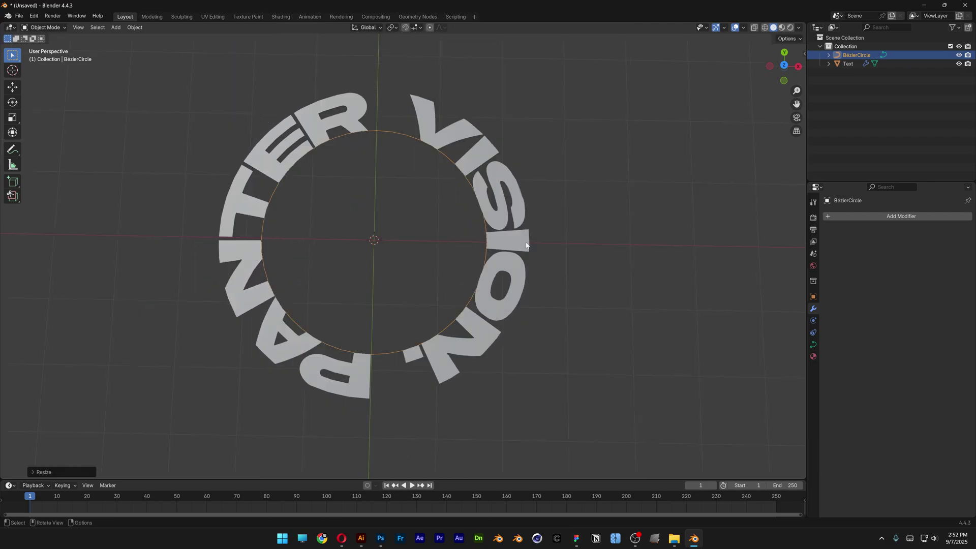
# Rotate the text to 90° on X and 180° on Z so the letters stand upright around the circle
pyautogui.click(847, 65)
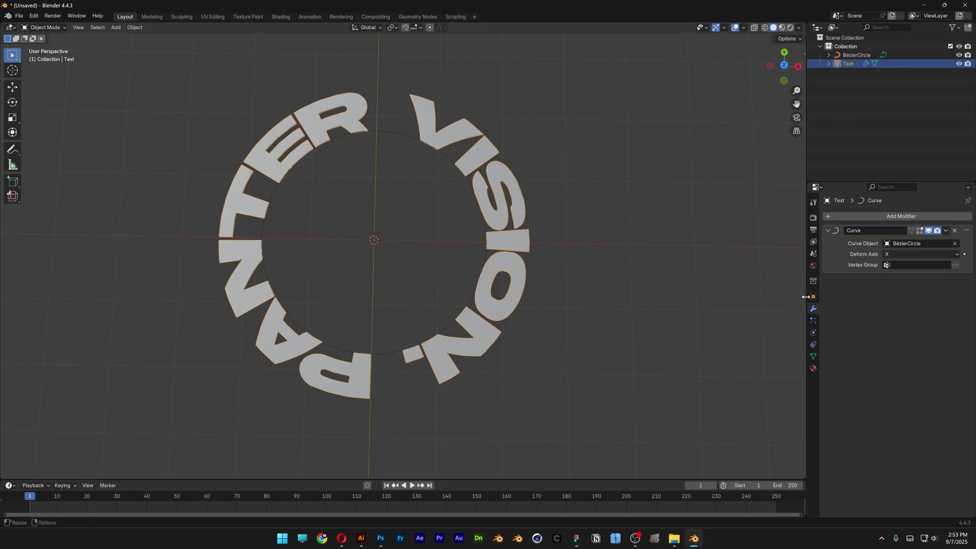
pyautogui.click(813, 299)
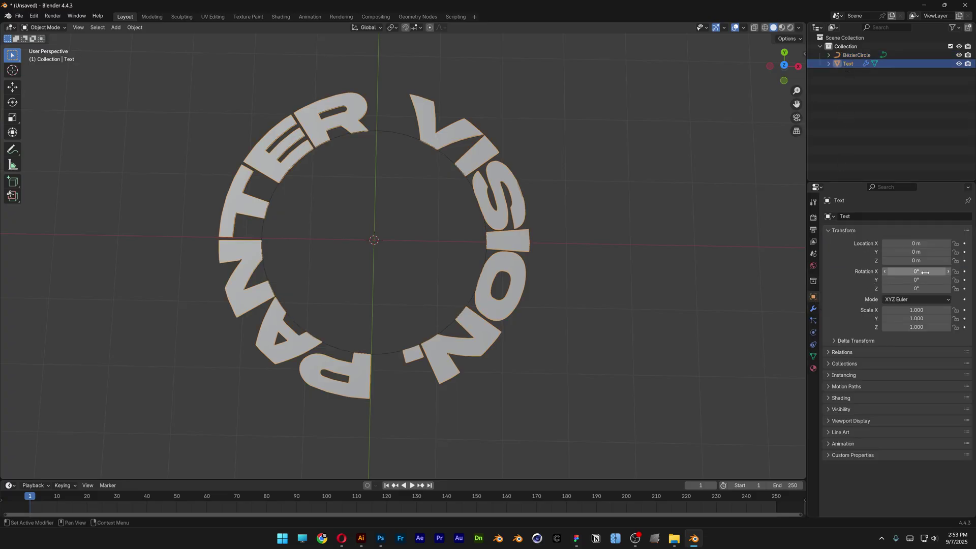
pyautogui.doubleClick(916, 271)
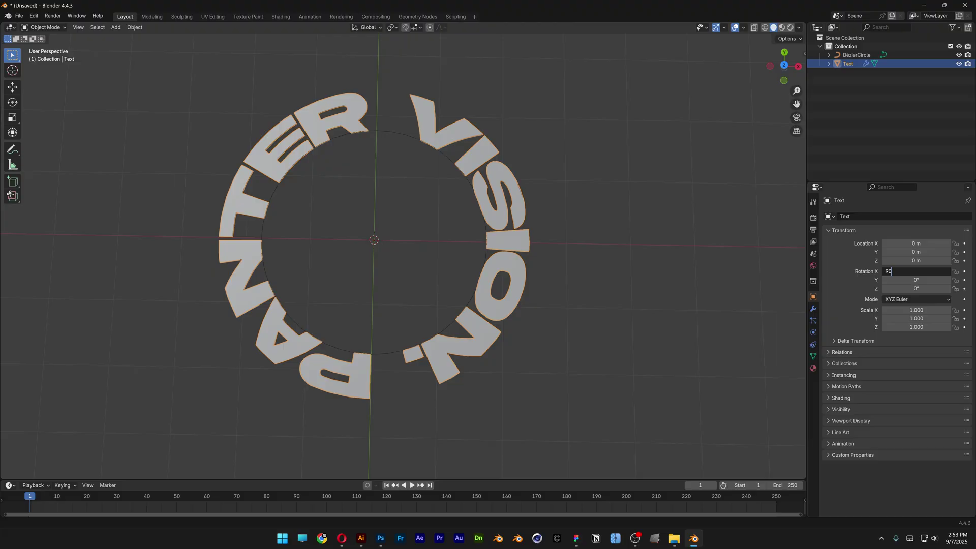
pyautogui.press('Tab')
pyautogui.press('Tab')
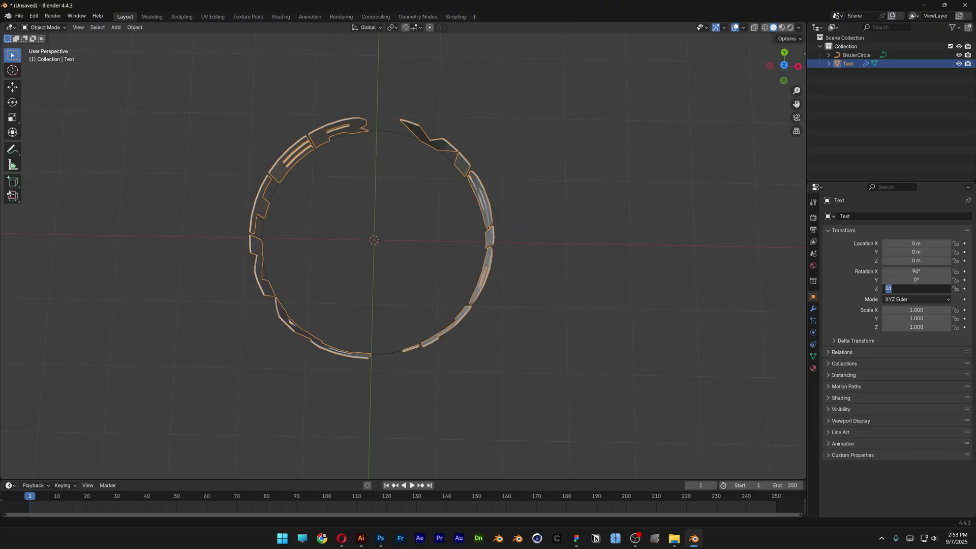
pyautogui.write('180')
pyautogui.press('Return')
pyautogui.moveTo(315, 254); pyautogui.dragTo(358, 217, button='middle')
pyautogui.scroll(3, 430, 192)
pyautogui.moveTo(429, 192)
pyautogui.mouseDown(button='middle')
pyautogui.moveTo(408, 195)
pyautogui.moveTo(443, 185)
pyautogui.moveTo(646, 193)
pyautogui.mouseUp(button='middle')
# Raise the Bézier circle's preview resolution to 40 to smooth the curvature of the letters
pyautogui.click(856, 55)
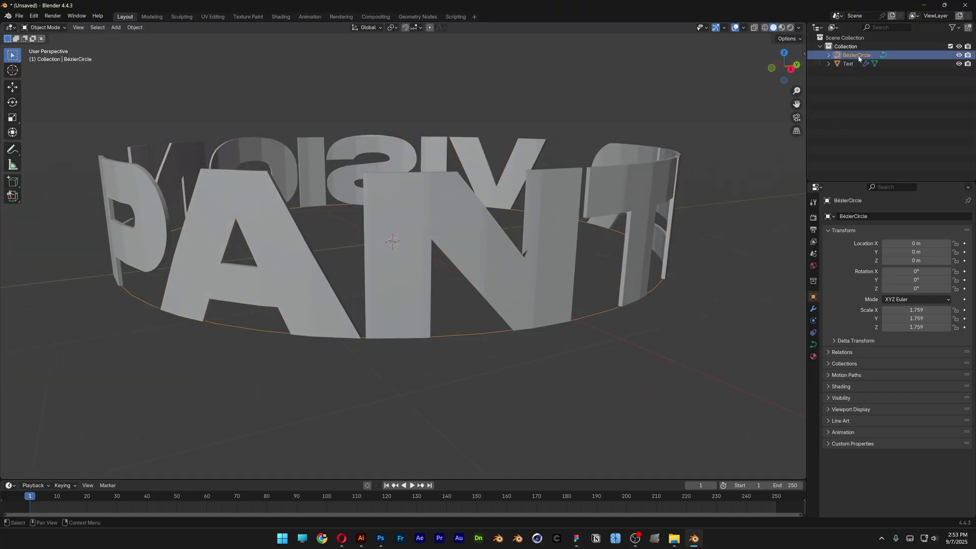
pyautogui.click(813, 345)
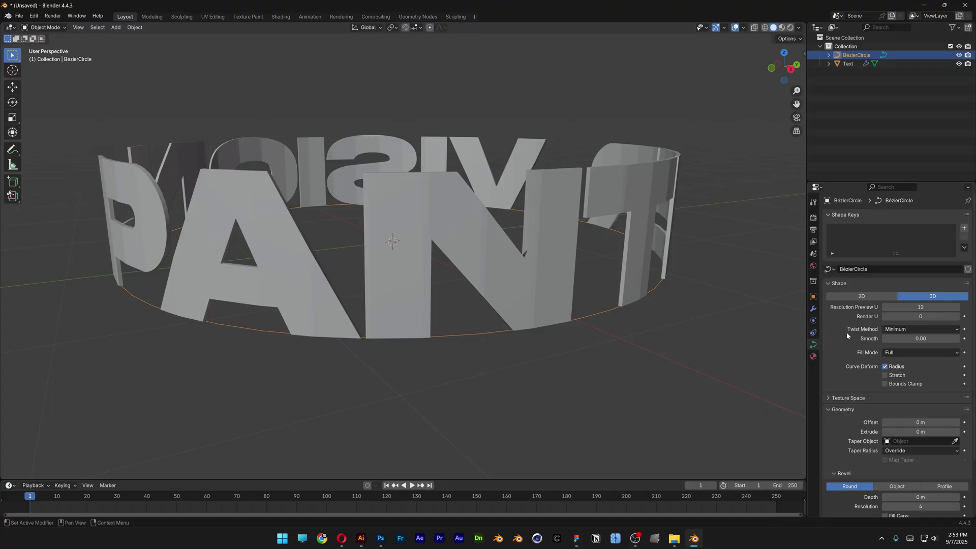
pyautogui.moveTo(903, 307); pyautogui.dragTo(956, 307)
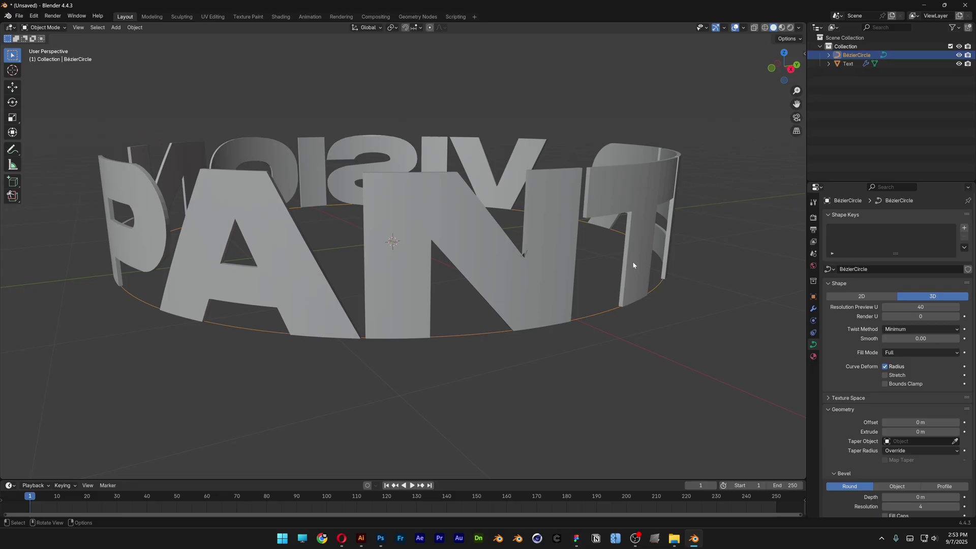
pyautogui.moveTo(632, 261)
pyautogui.mouseDown(button='middle')
pyautogui.moveTo(621, 260)
pyautogui.moveTo(651, 228)
pyautogui.mouseUp(button='middle')
# Apply the Curve modifier on the text and delete the Bézier circle
pyautogui.click(848, 64)
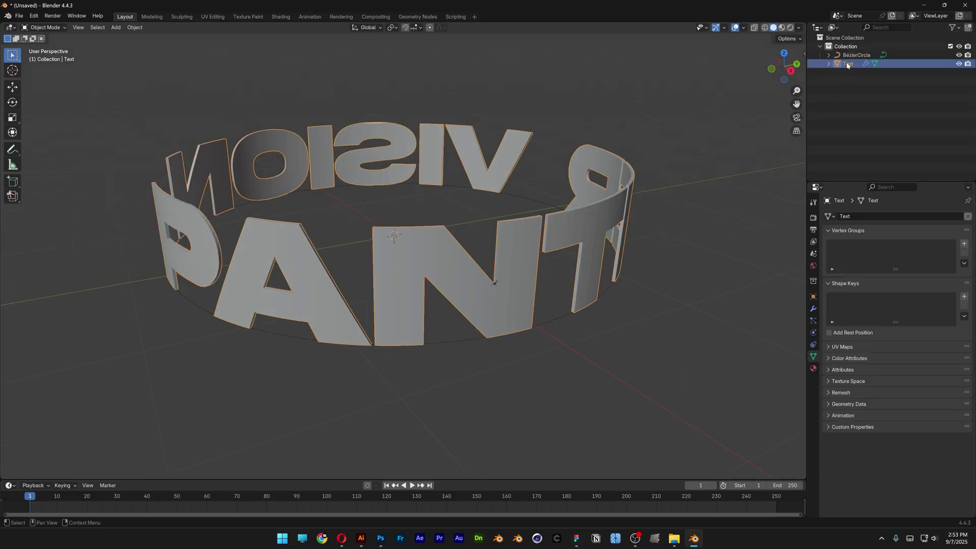
pyautogui.click(814, 309)
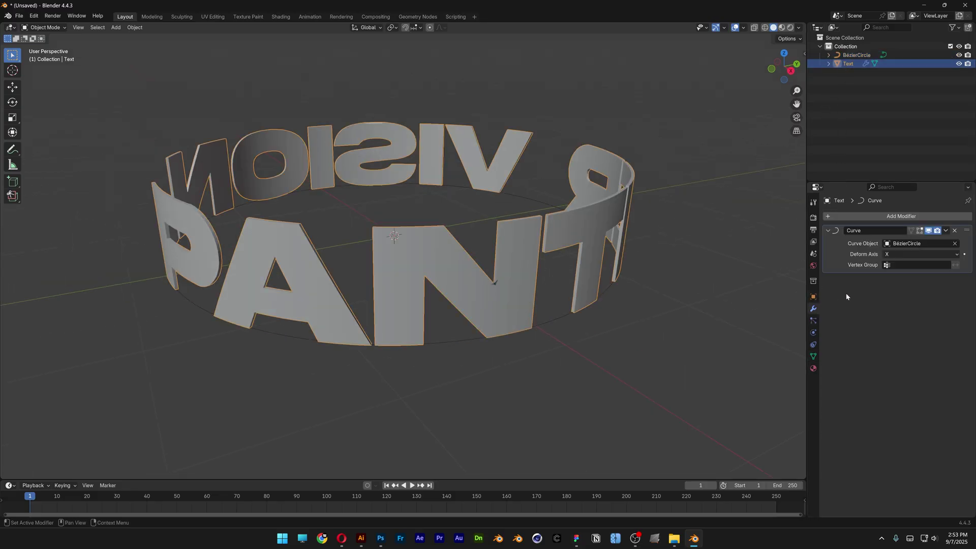
pyautogui.click(946, 231)
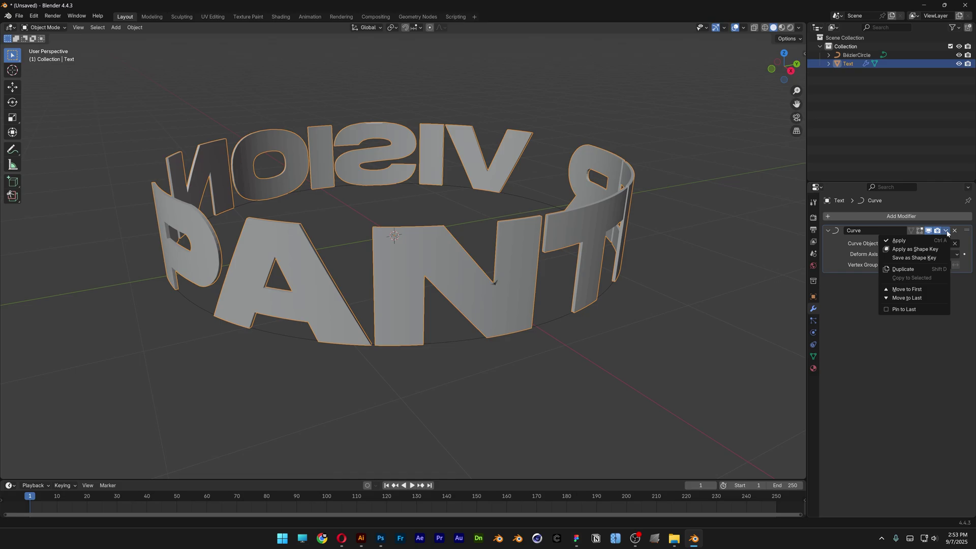
pyautogui.click(913, 241)
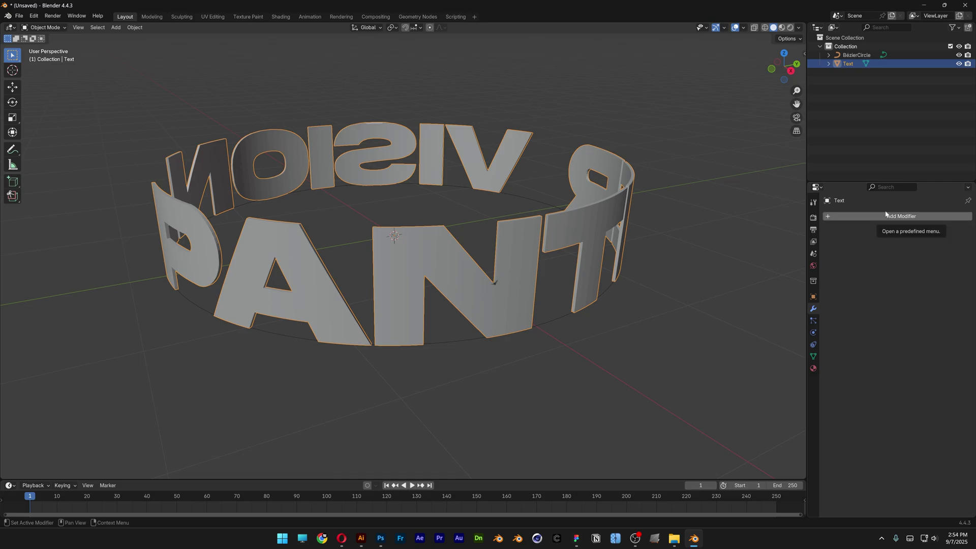
pyautogui.click(856, 56)
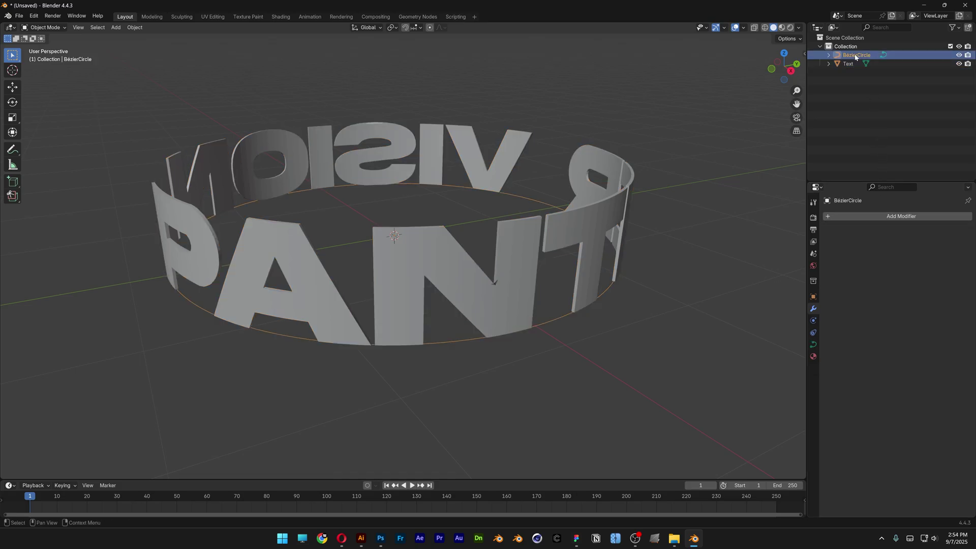
pyautogui.press('Delete')
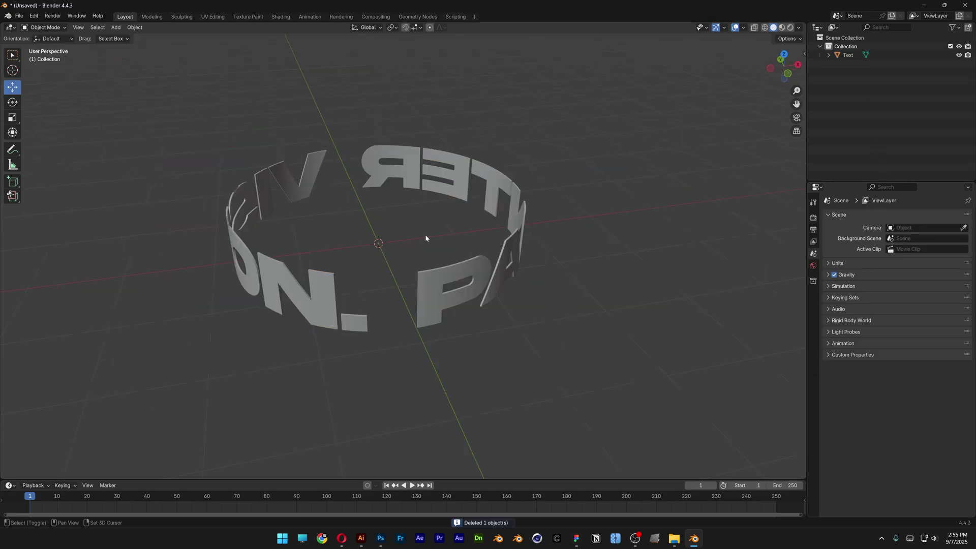
# Add a cylinder mesh at the origin and set its radius to 1.76 m to match the text ring
pyautogui.hotkey('shift', 'a')
pyautogui.moveTo(426, 238)
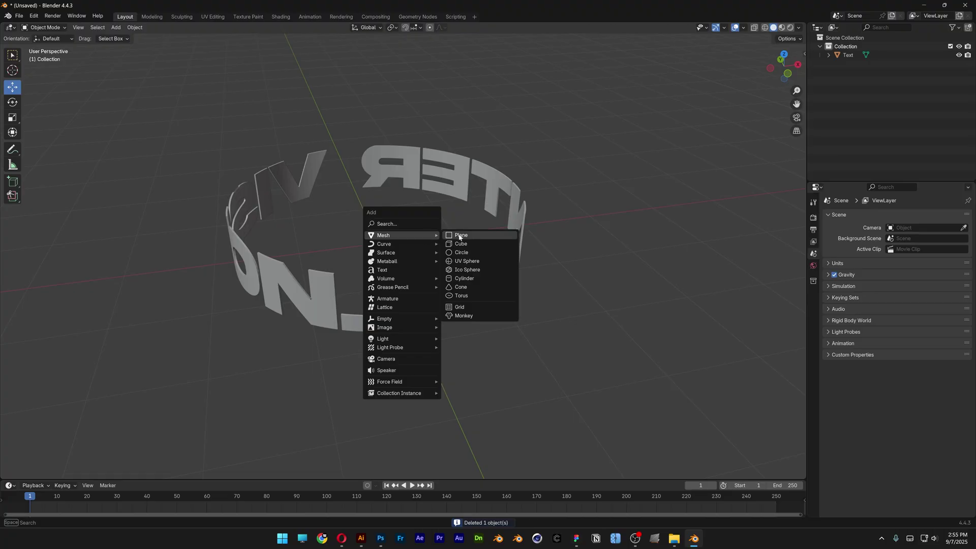
pyautogui.click(469, 278)
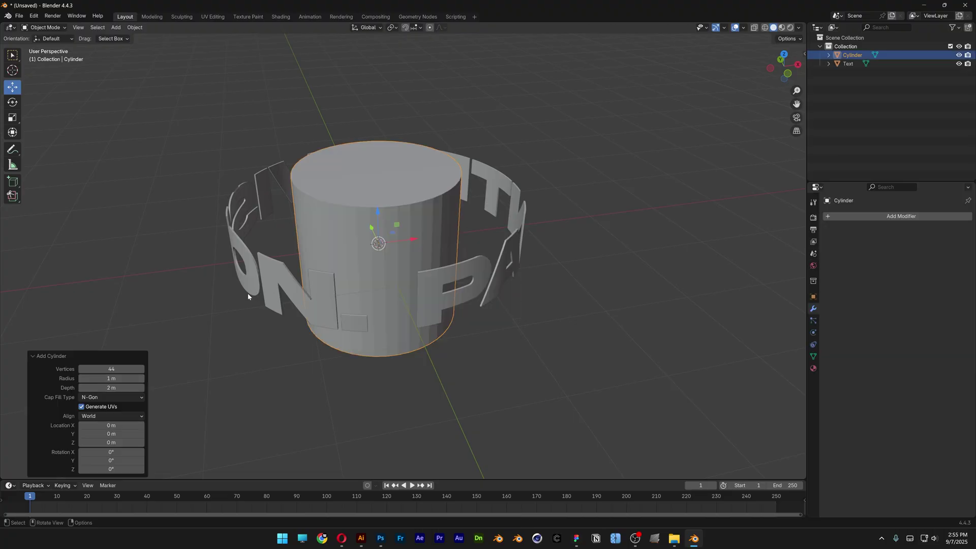
pyautogui.moveTo(118, 379); pyautogui.dragTo(162, 379)
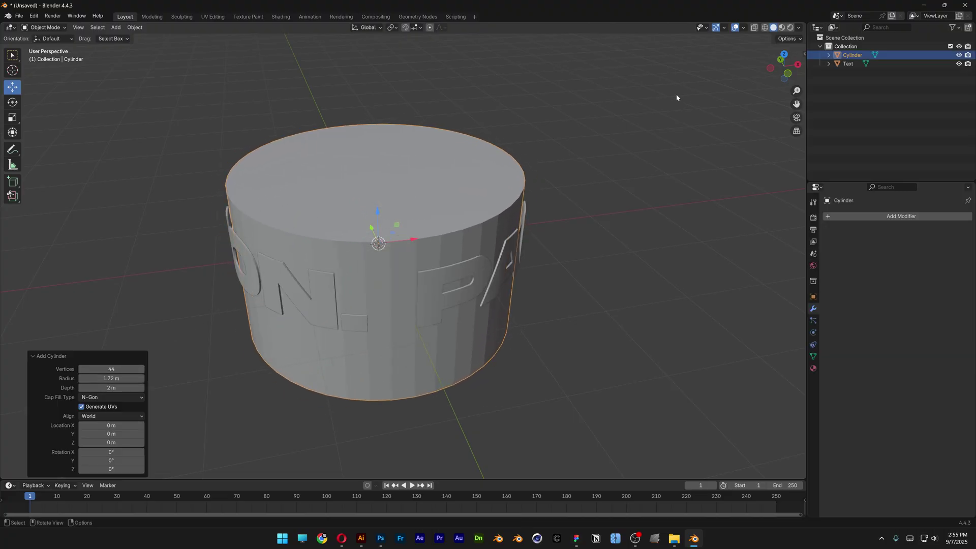
pyautogui.click(790, 54)
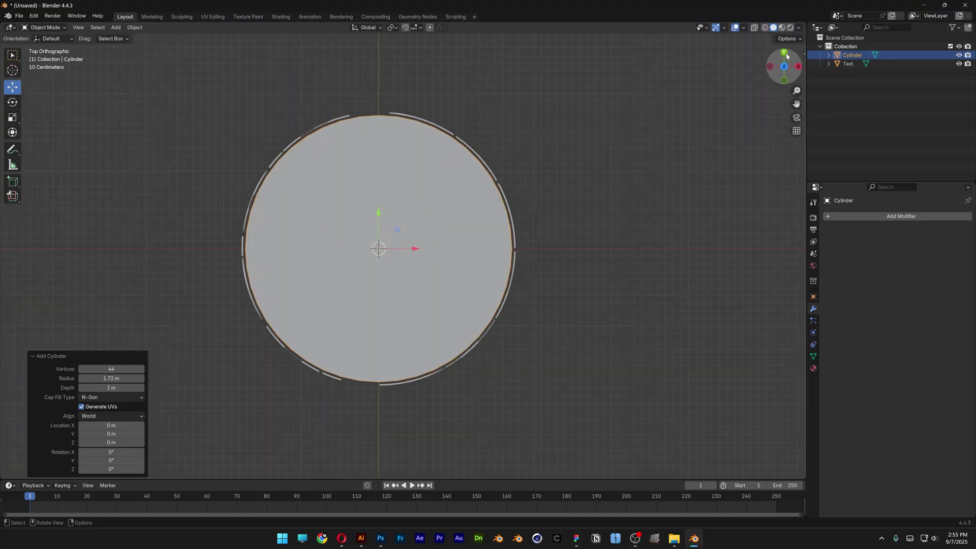
pyautogui.scroll(4, 613, 256)
pyautogui.keyDown('shift'); pyautogui.moveTo(616, 254); pyautogui.dragTo(563, 262, button='middle'); pyautogui.keyUp('shift')
pyautogui.scroll(1, 563, 262)
pyautogui.moveTo(112, 379); pyautogui.dragTo(108, 379)
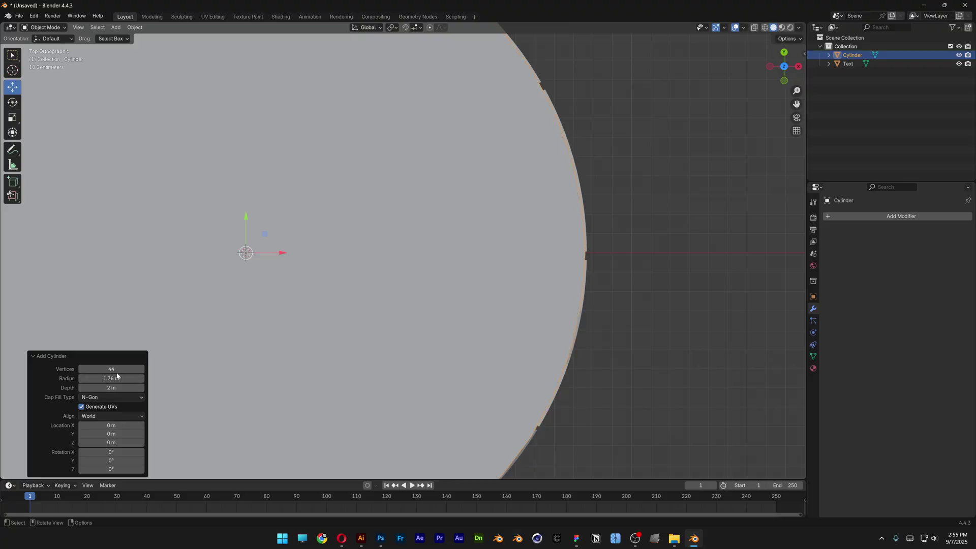
# Set the cylinder to 120 vertices and its cap fill type to Nothing
pyautogui.click(105, 371)
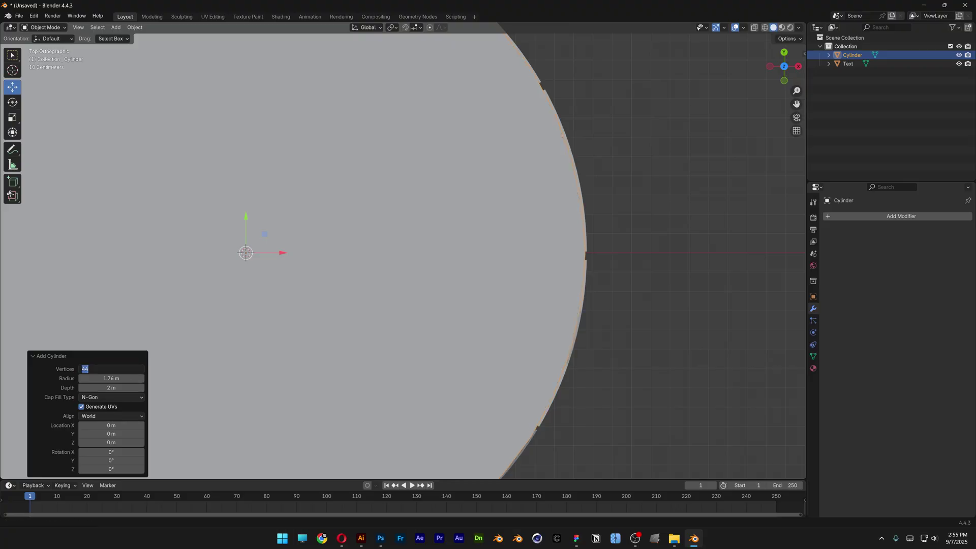
pyautogui.write('120')
pyautogui.press('Return')
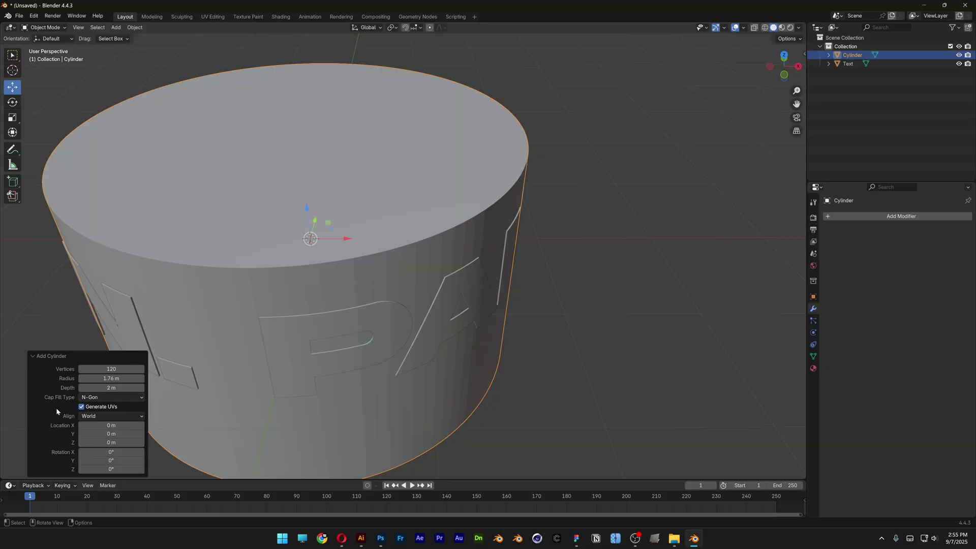
pyautogui.click(97, 400)
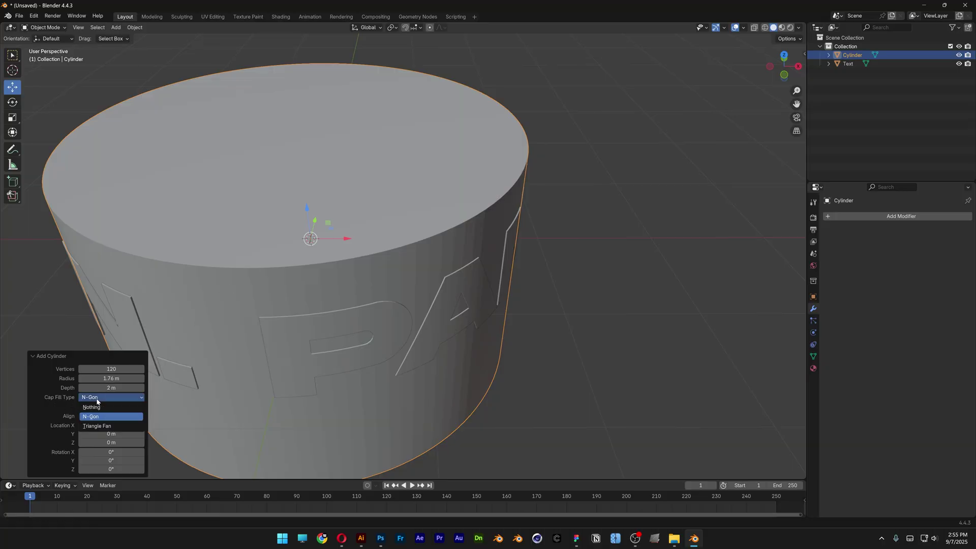
pyautogui.click(97, 407)
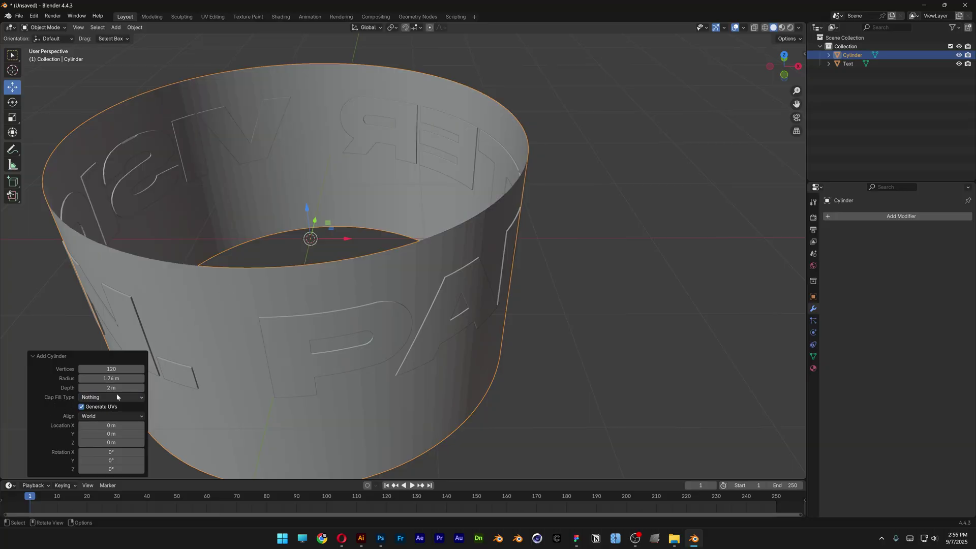
# Reduce the cylinder's depth to roughly the letter height and move it up about 0.33 m along Z to line up with the text
pyautogui.moveTo(111, 388); pyautogui.dragTo(860, 390)
pyautogui.moveTo(110, 388); pyautogui.dragTo(105, 356, button='middle')
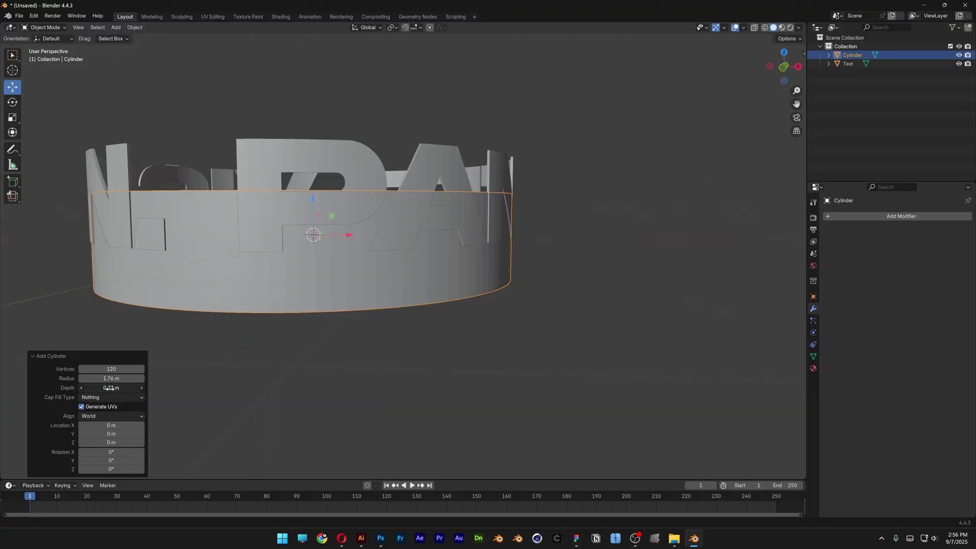
pyautogui.moveTo(110, 388); pyautogui.dragTo(109, 388)
pyautogui.press('g')
pyautogui.press('z')
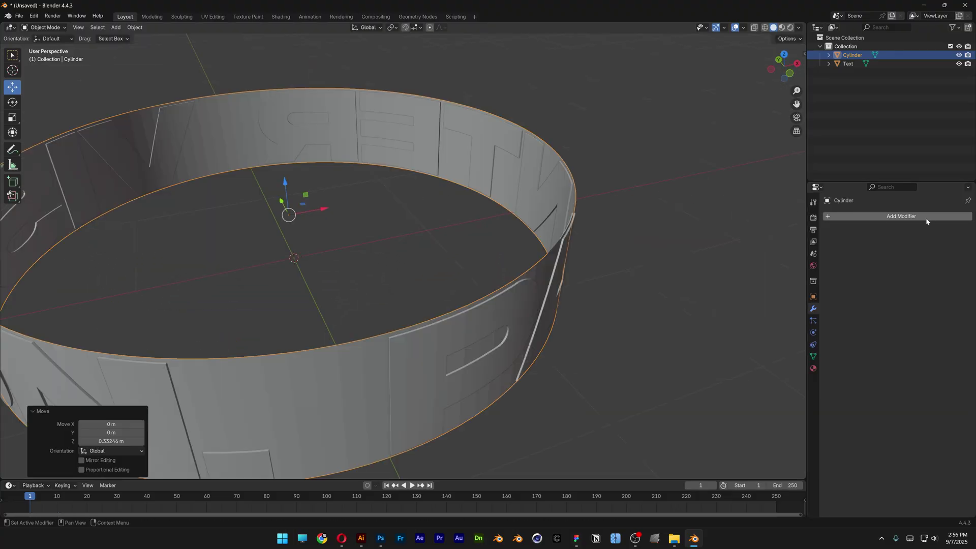
# Add a Solidify modifier to the cylinder band, keeping its default 0.01 m thickness, and check the ring from several angles
pyautogui.click(926, 217)
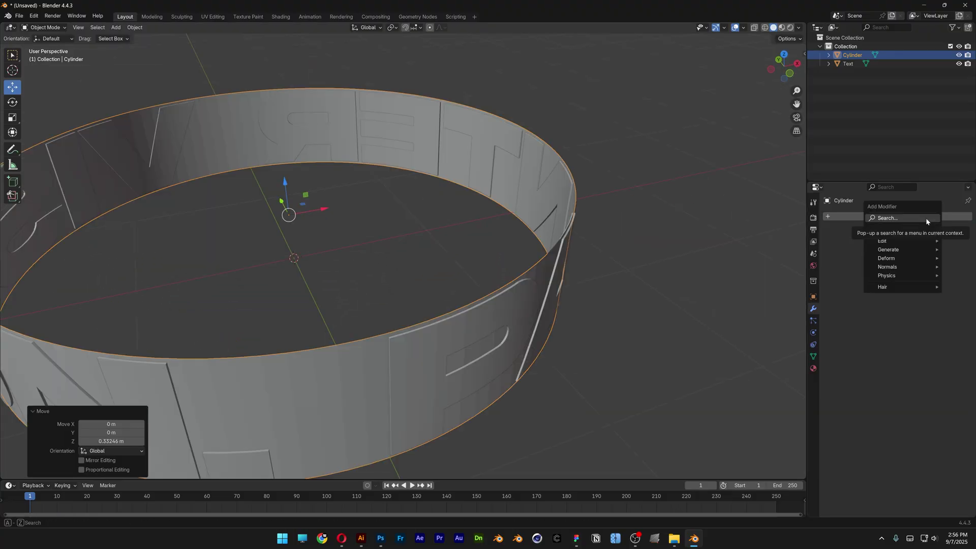
pyautogui.write('sol')
pyautogui.press('Return')
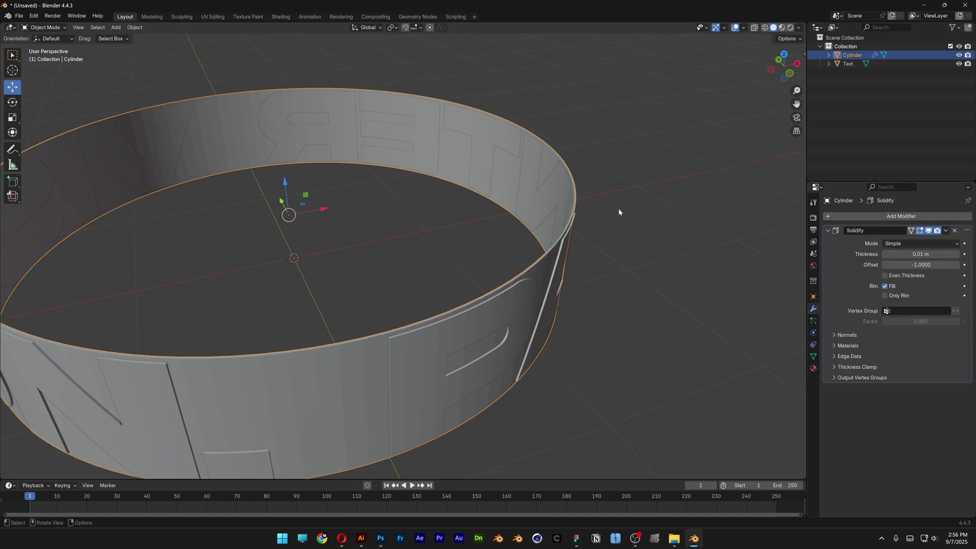
pyautogui.moveTo(619, 209); pyautogui.dragTo(626, 223, button='middle')
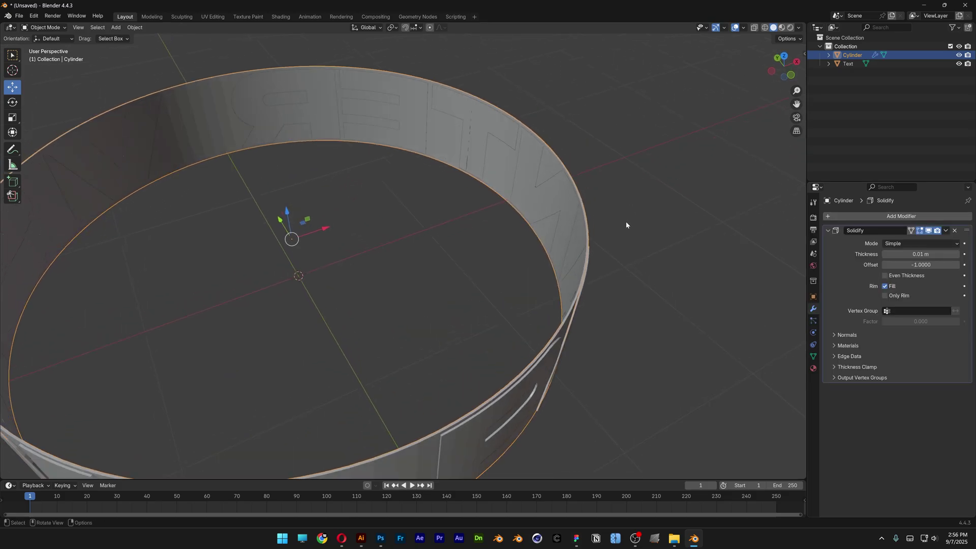
pyautogui.click(671, 253)
pyautogui.moveTo(671, 257); pyautogui.dragTo(628, 245, button='middle')
pyautogui.click(576, 208)
pyautogui.press('s')
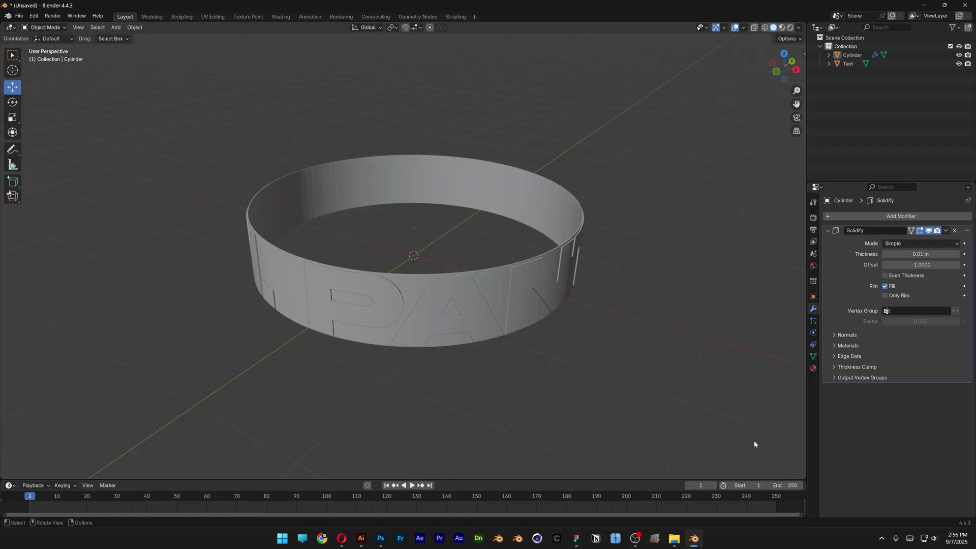
# Split the 3D viewport into two side-by-side views and switch one of them to rendered shading
pyautogui.moveTo(805, 476); pyautogui.dragTo(416, 407)
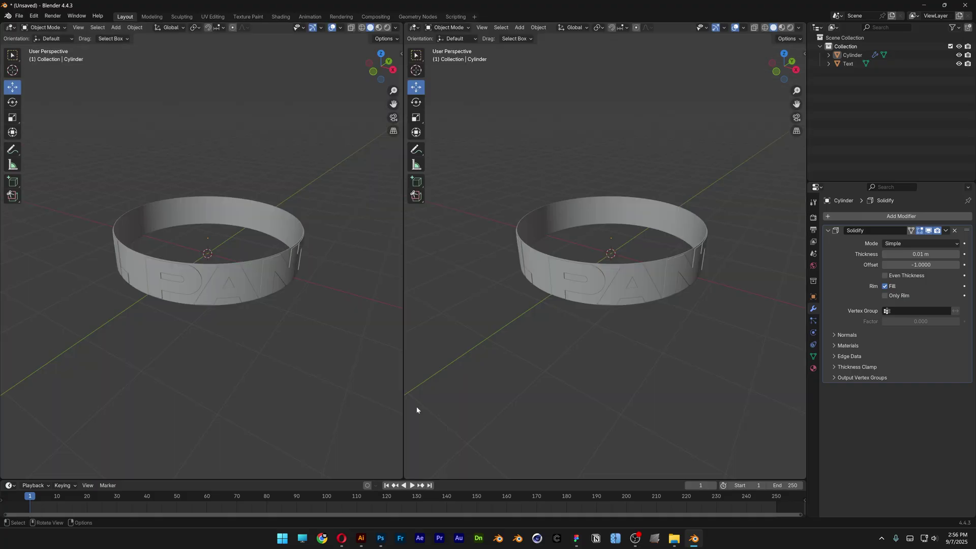
pyautogui.click(791, 28)
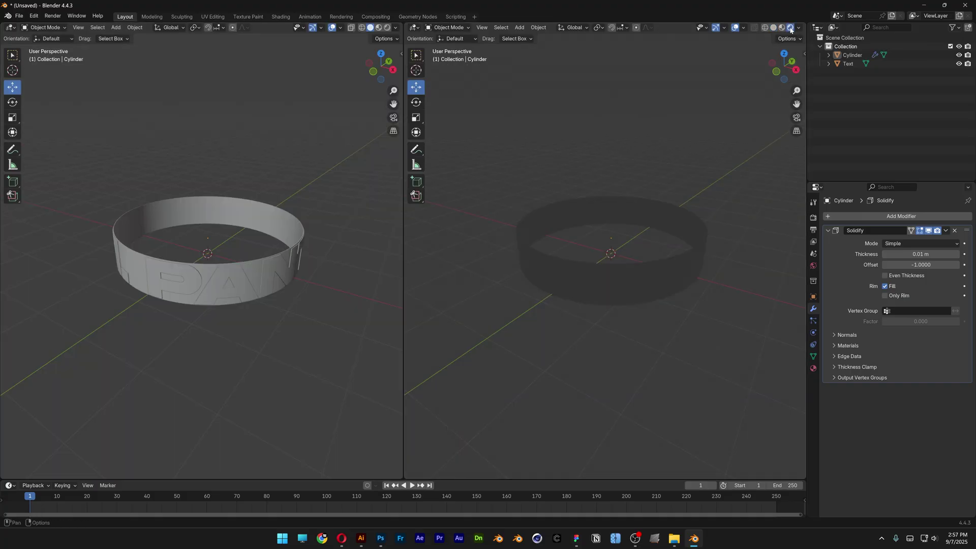
# Set the world background colour to white
pyautogui.click(814, 266)
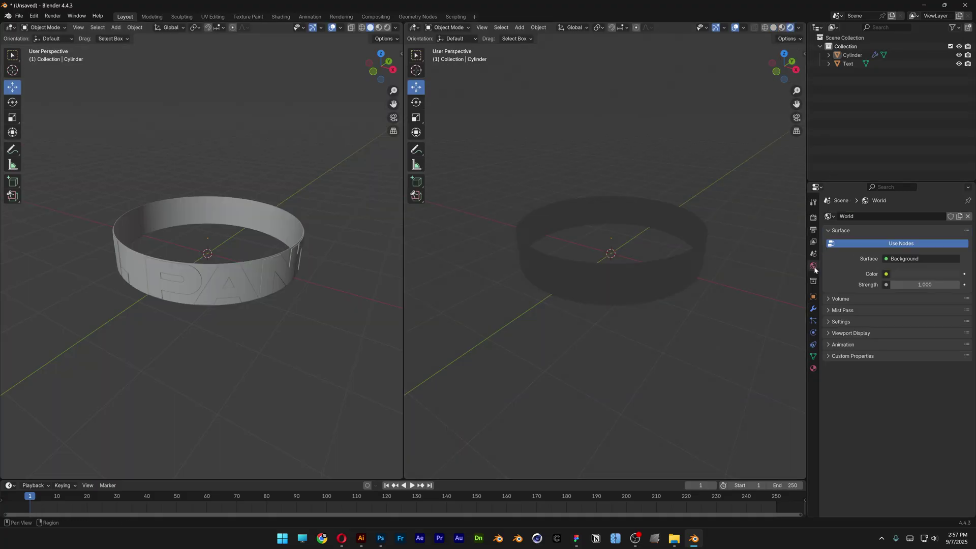
pyautogui.click(910, 274)
pyautogui.moveTo(900, 239); pyautogui.dragTo(955, 239)
pyautogui.scroll(2, 800, 246)
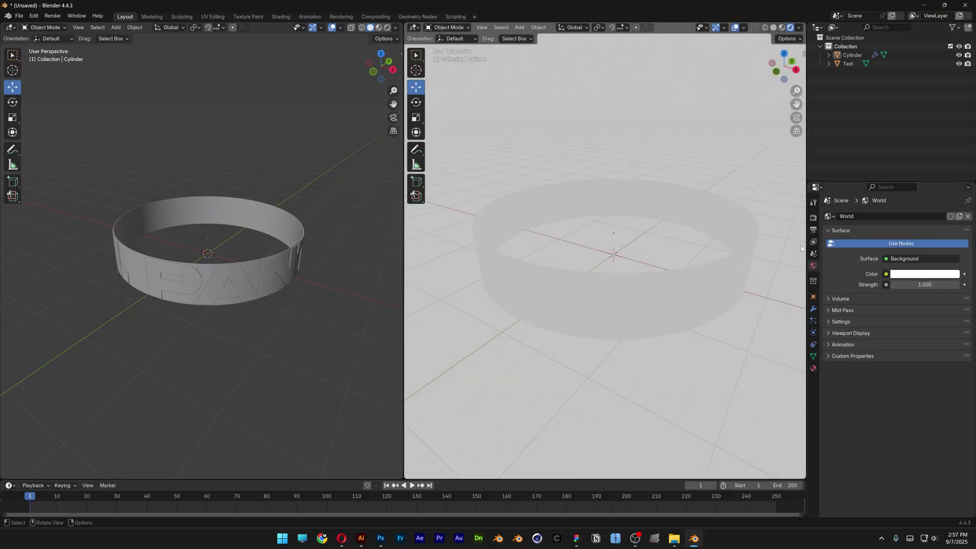
# Change the render engine to Cycles and set its device to GPU Compute
pyautogui.click(814, 220)
pyautogui.click(907, 216)
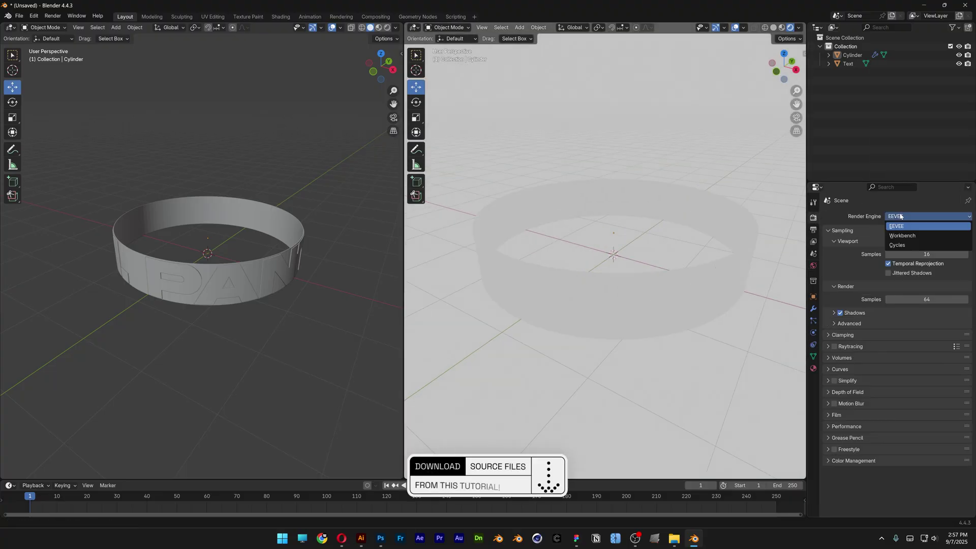
pyautogui.click(898, 245)
pyautogui.click(903, 238)
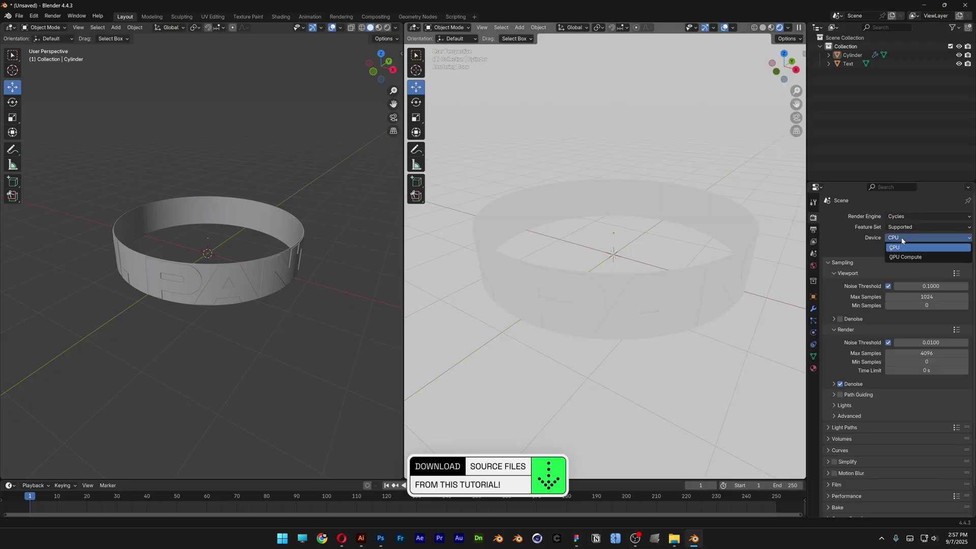
pyautogui.click(906, 257)
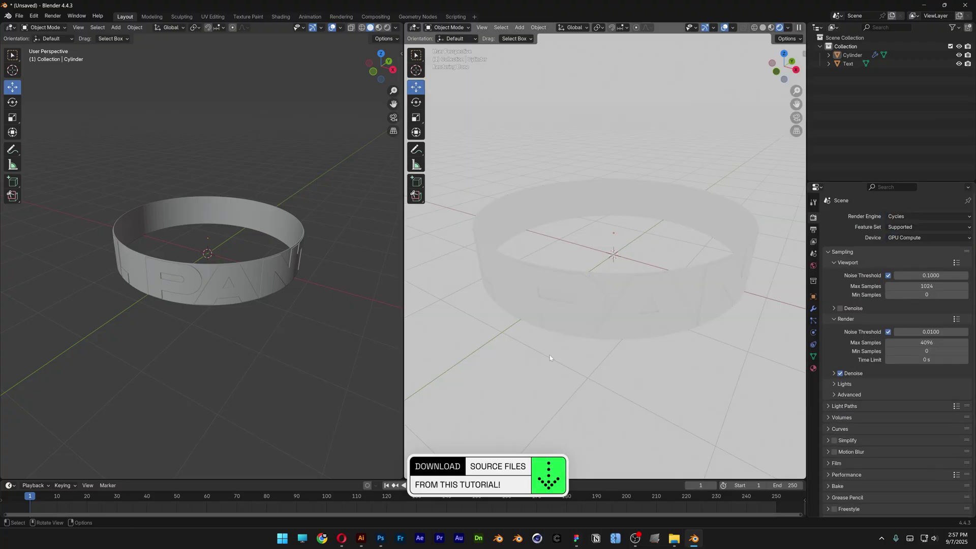
# Enlarge the timeline area below the viewports and turn it into a Shader Editor
pyautogui.moveTo(102, 480); pyautogui.dragTo(30, 342)
pyautogui.click(9, 347)
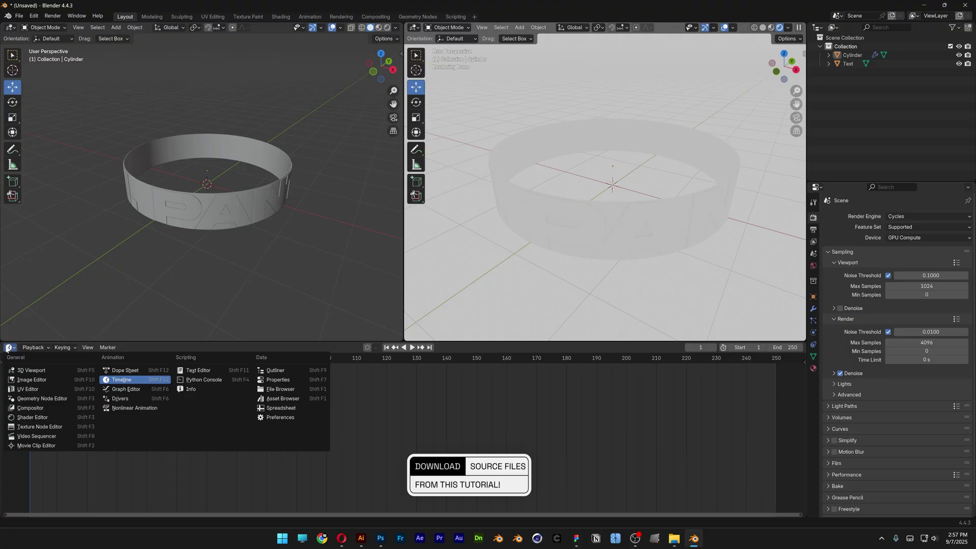
pyautogui.click(47, 415)
# Create a new material on the cylinder and delete its Principled BSDF node so the band renders black
pyautogui.click(232, 155)
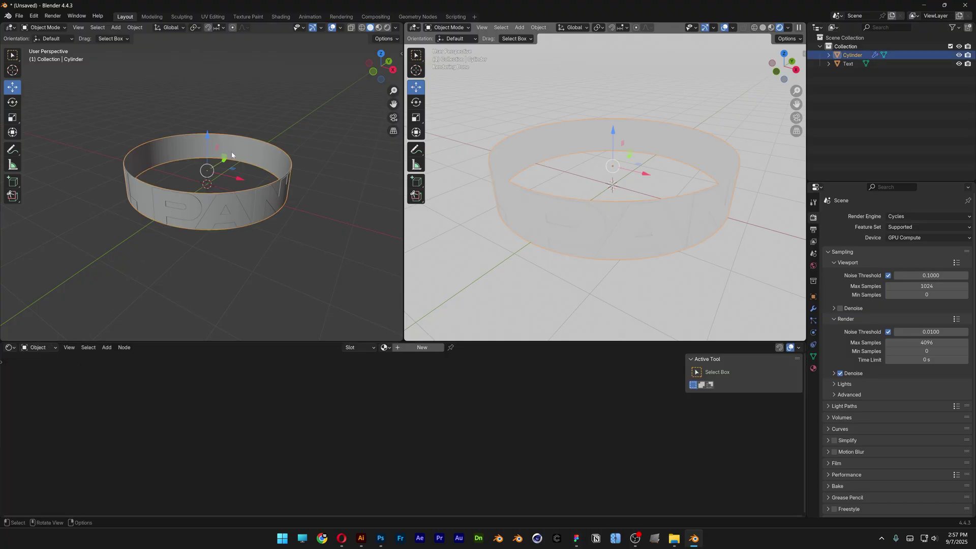
pyautogui.click(423, 348)
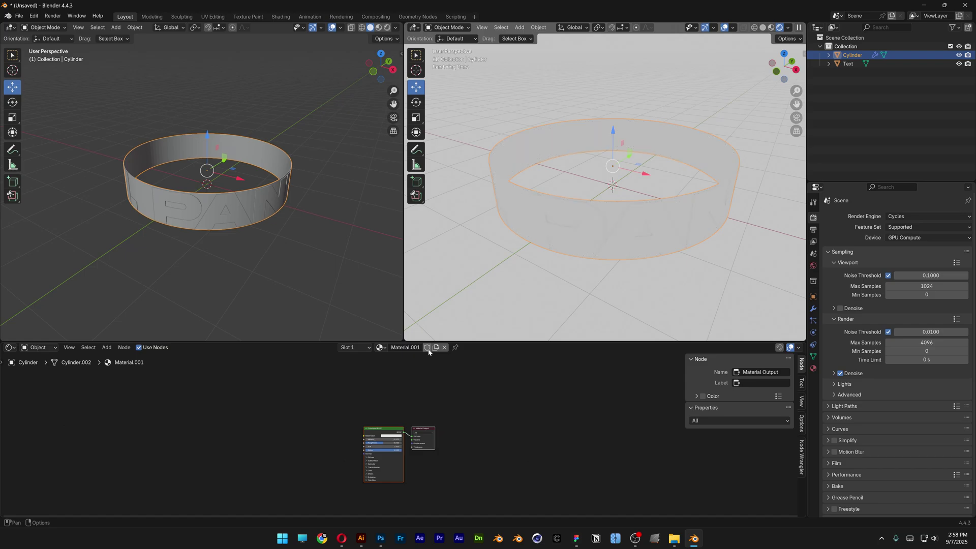
pyautogui.scroll(5, 296, 425)
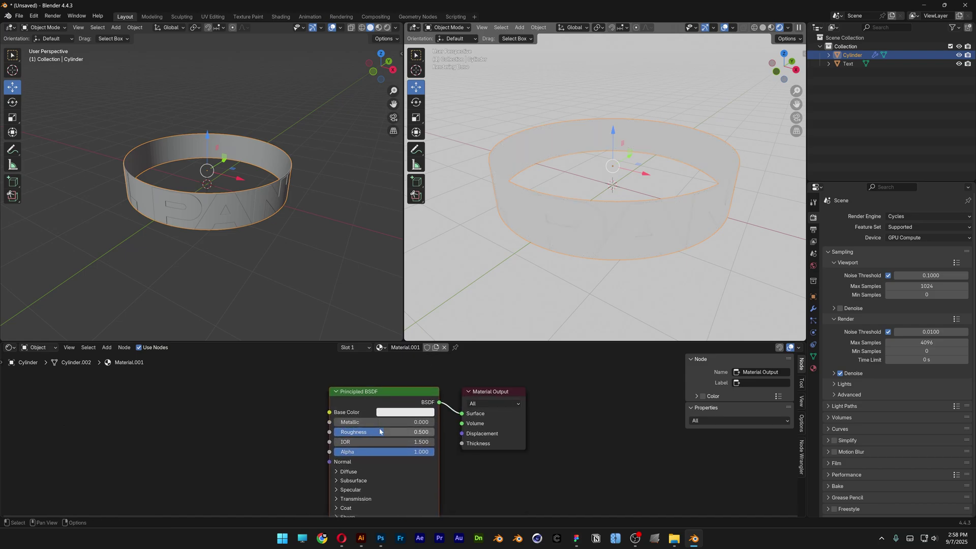
pyautogui.press('x')
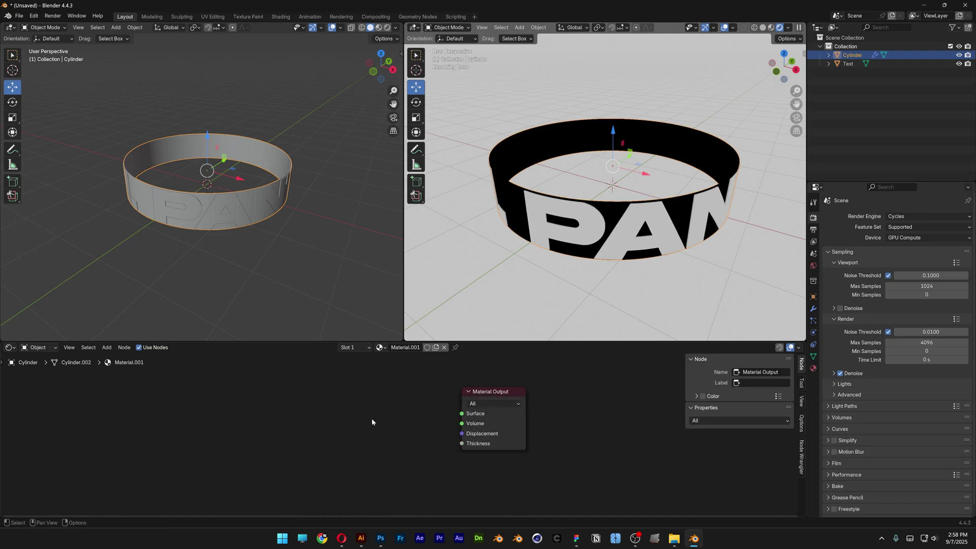
# Select the text, show its object transform properties, and split the Shader Editor to make one part a Timeline
pyautogui.click(577, 237)
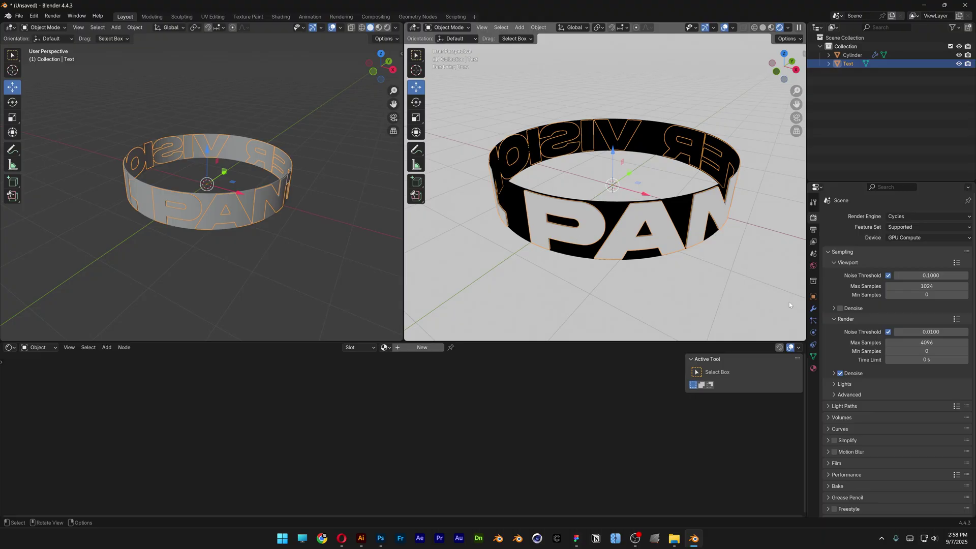
pyautogui.click(814, 297)
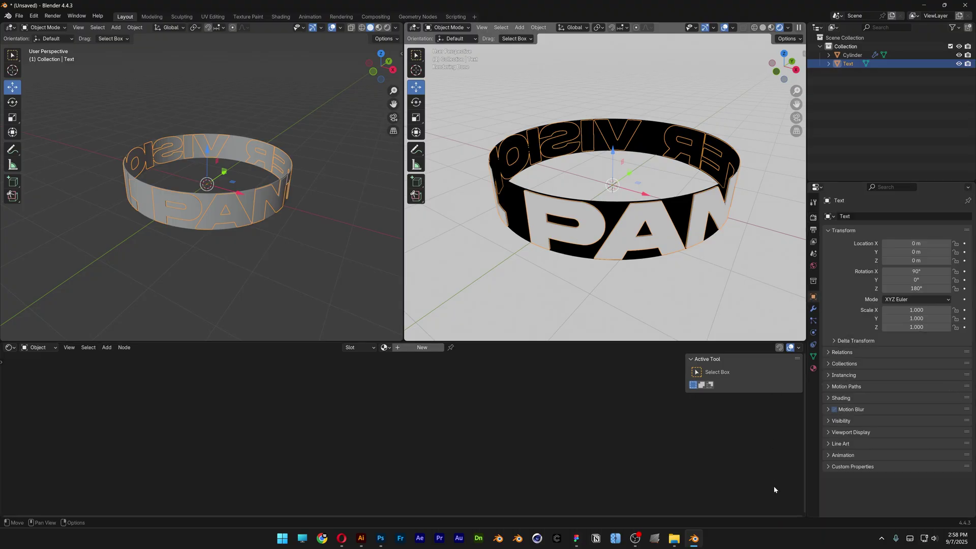
pyautogui.moveTo(804, 515); pyautogui.dragTo(514, 496)
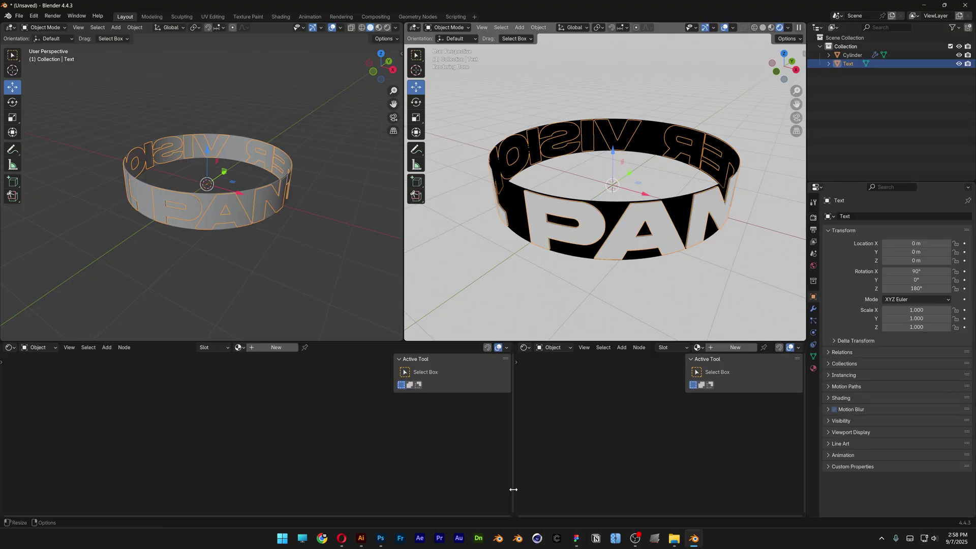
pyautogui.click(525, 348)
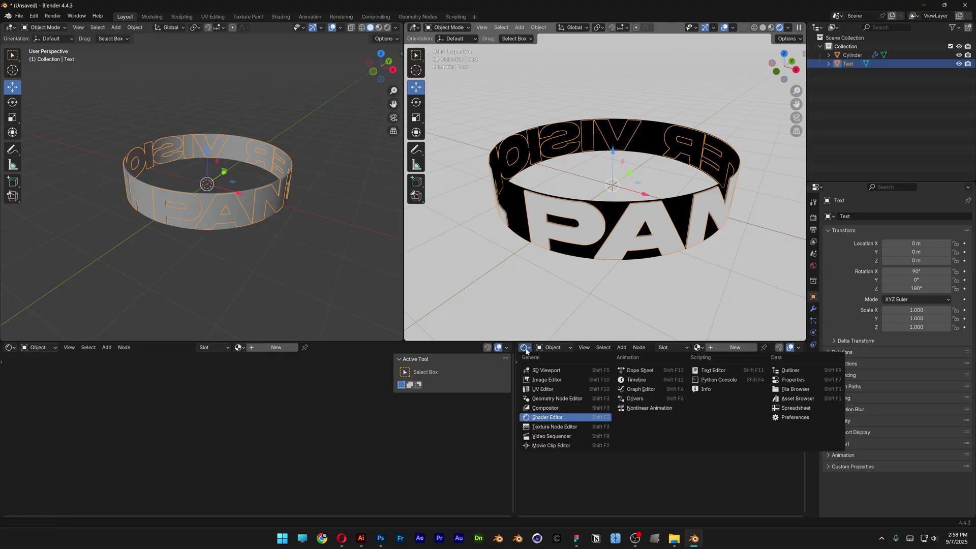
pyautogui.click(658, 379)
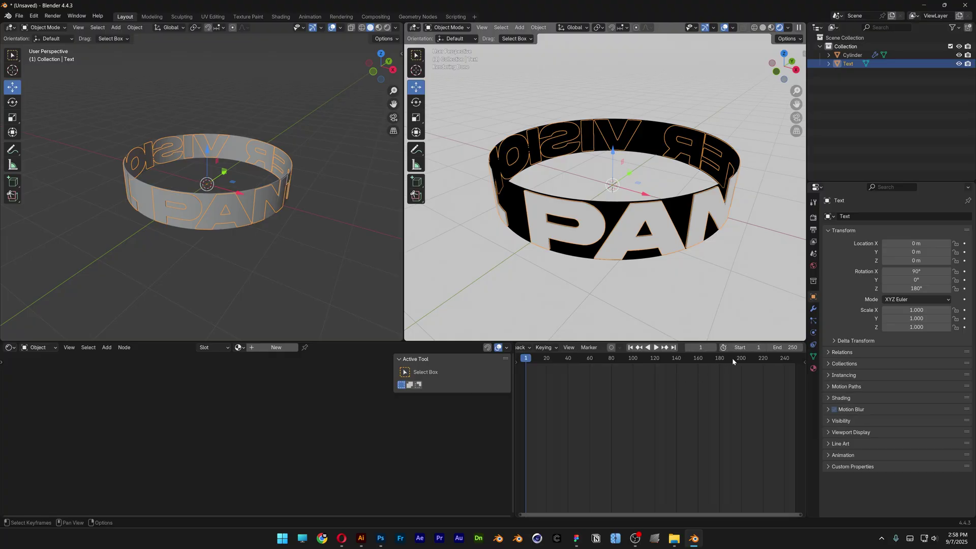
# Set the animation's frame range to start at 0 and end at 150
pyautogui.click(752, 349)
pyautogui.write('0')
pyautogui.press('Return')
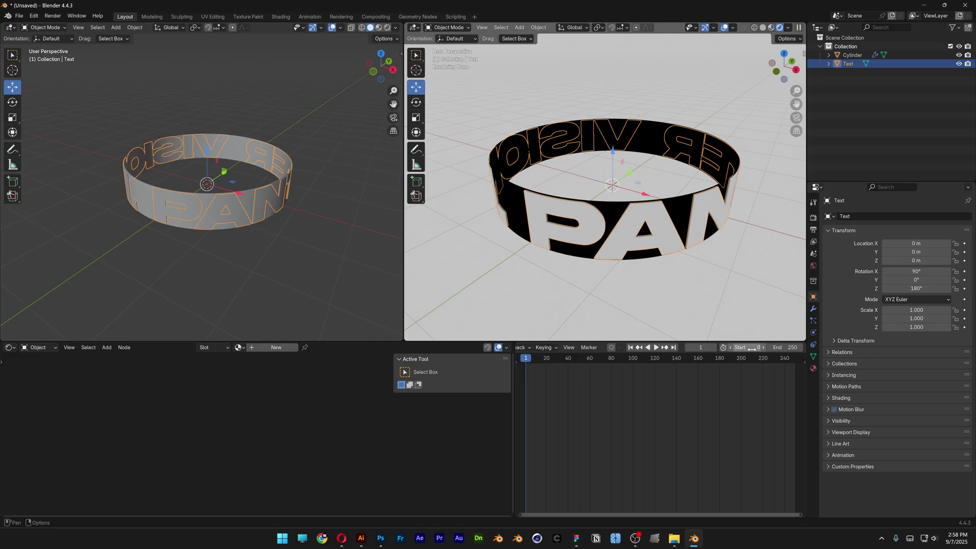
pyautogui.click(786, 348)
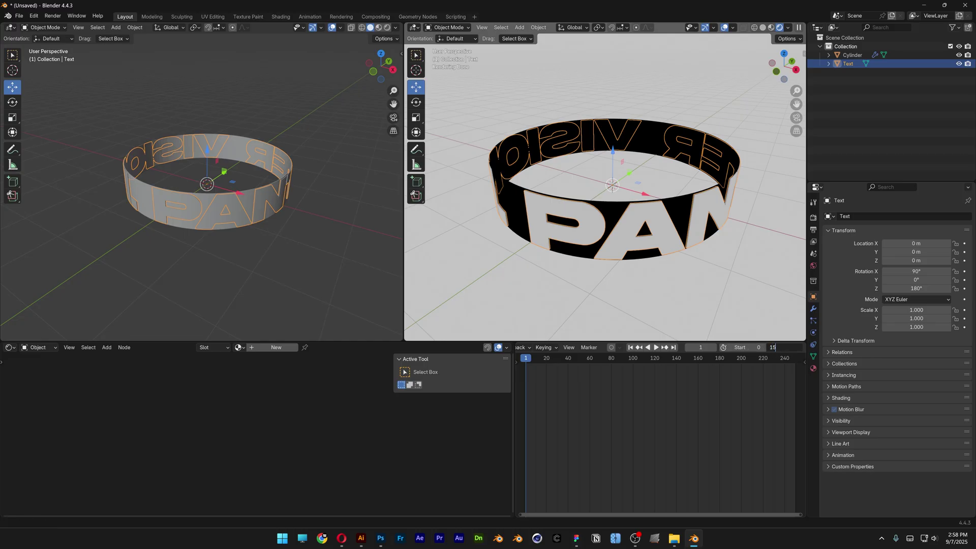
pyautogui.press('Return')
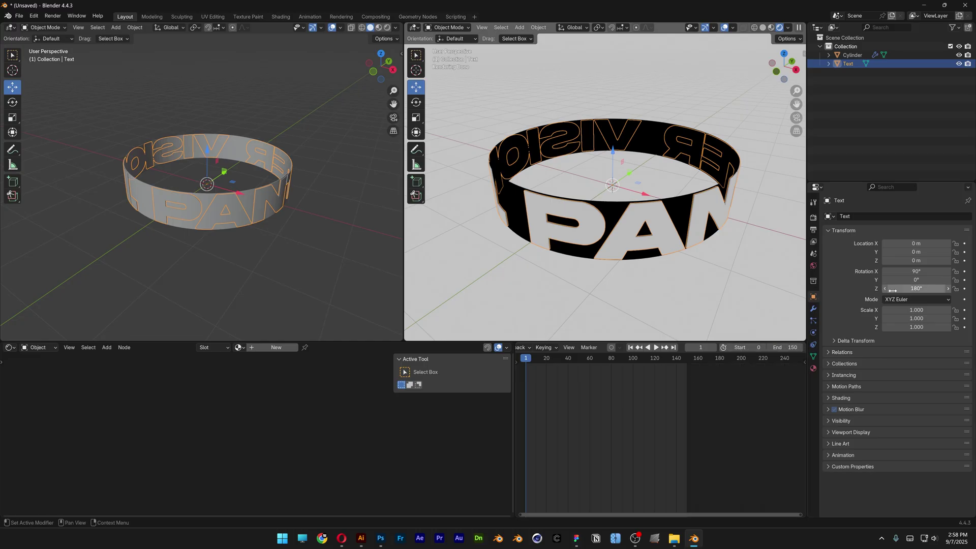
# Set the text's Z rotation to 0° and keyframe it at frame 1
pyautogui.click(920, 289)
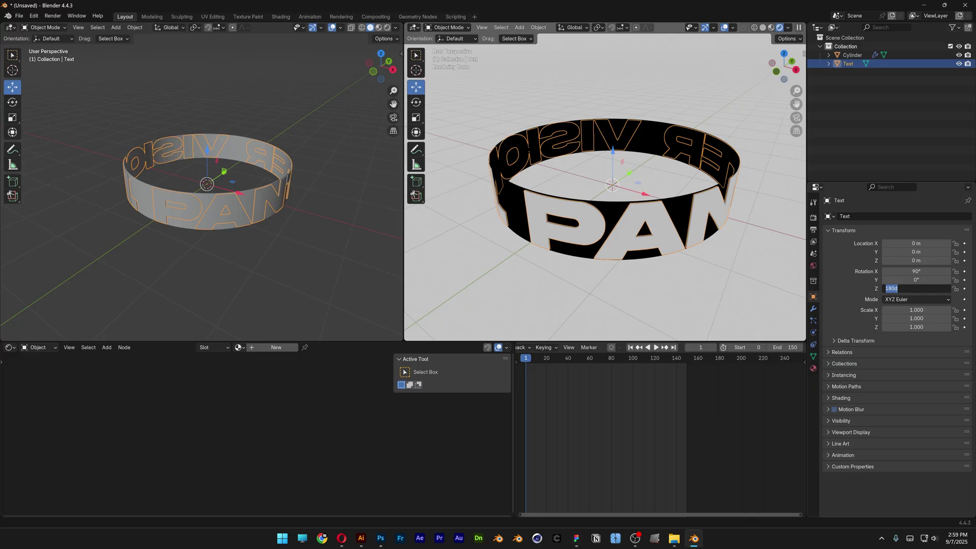
pyautogui.write('0')
pyautogui.press('Return')
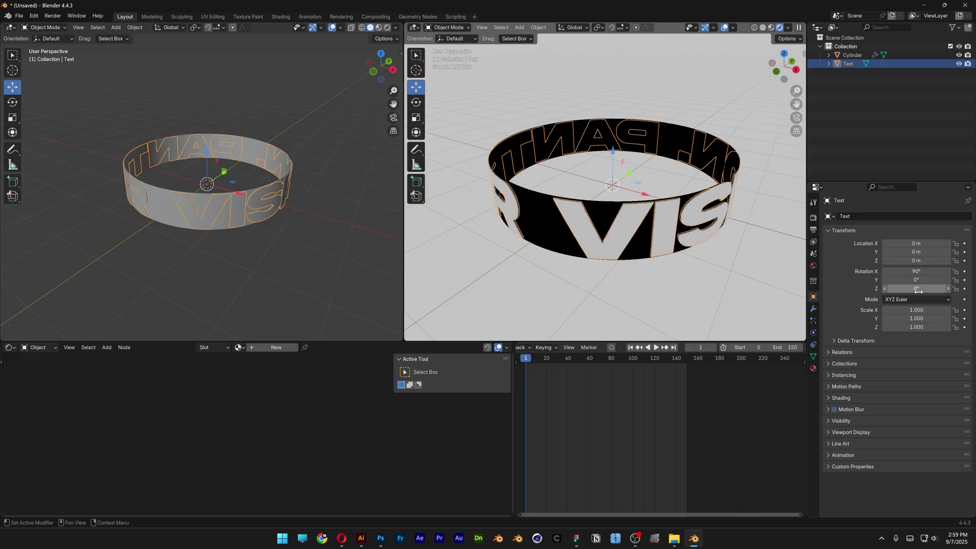
pyautogui.click(965, 289)
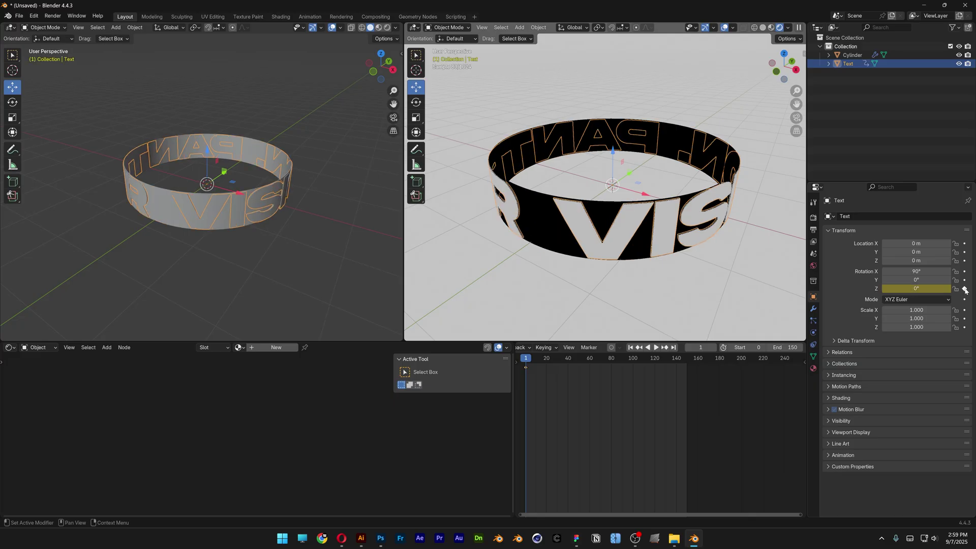
# Keyframe the text's Z rotation at 360° on frame 150 and play the animation to preview the spin
pyautogui.click(688, 359)
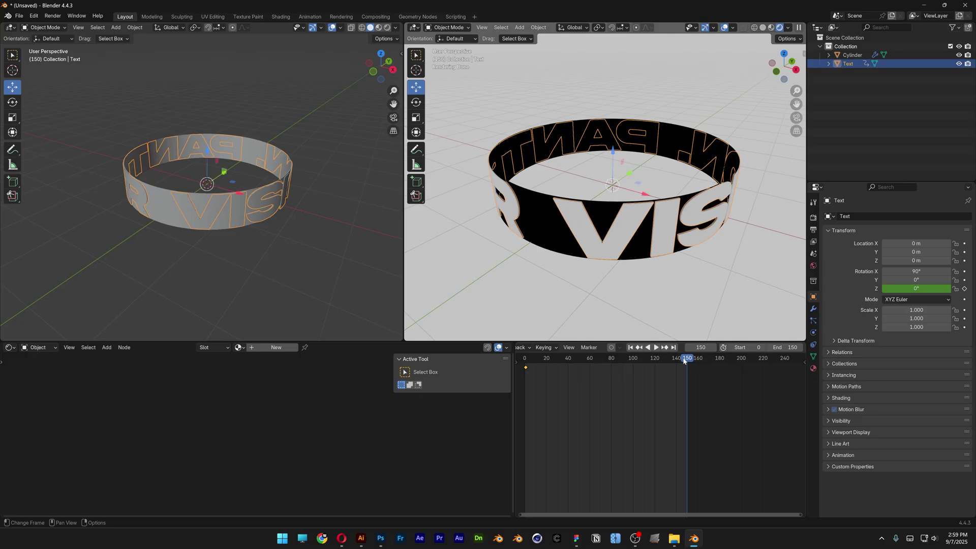
pyautogui.doubleClick(916, 288)
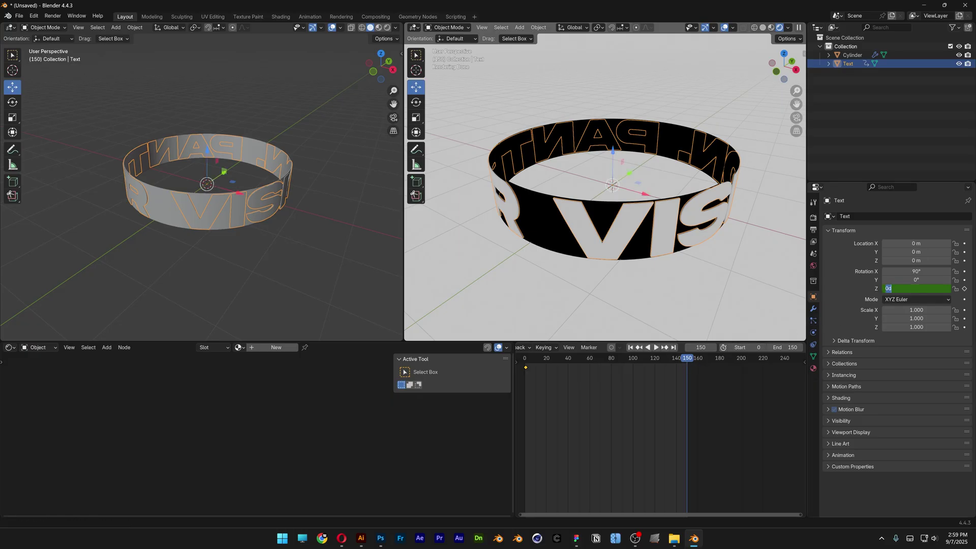
pyautogui.press('Return')
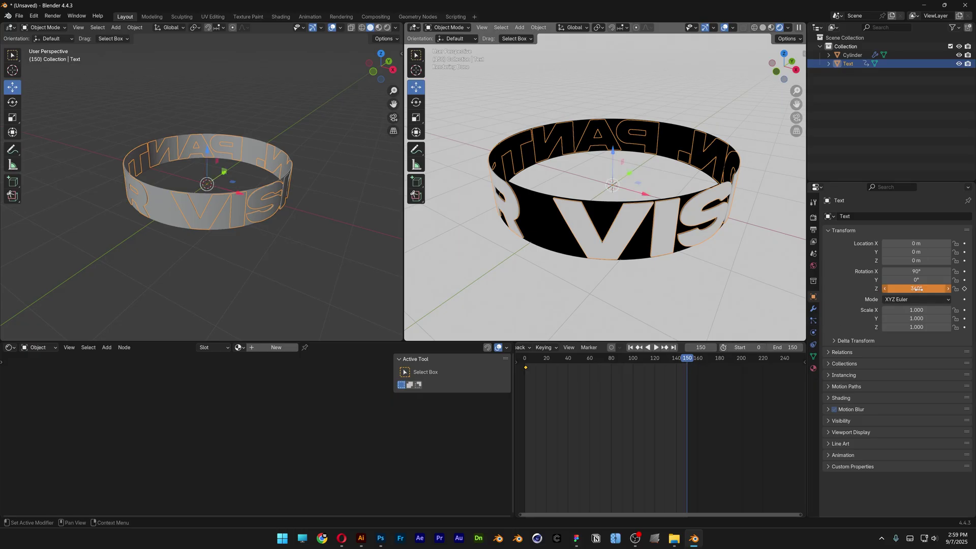
pyautogui.click(965, 289)
pyautogui.press('space')
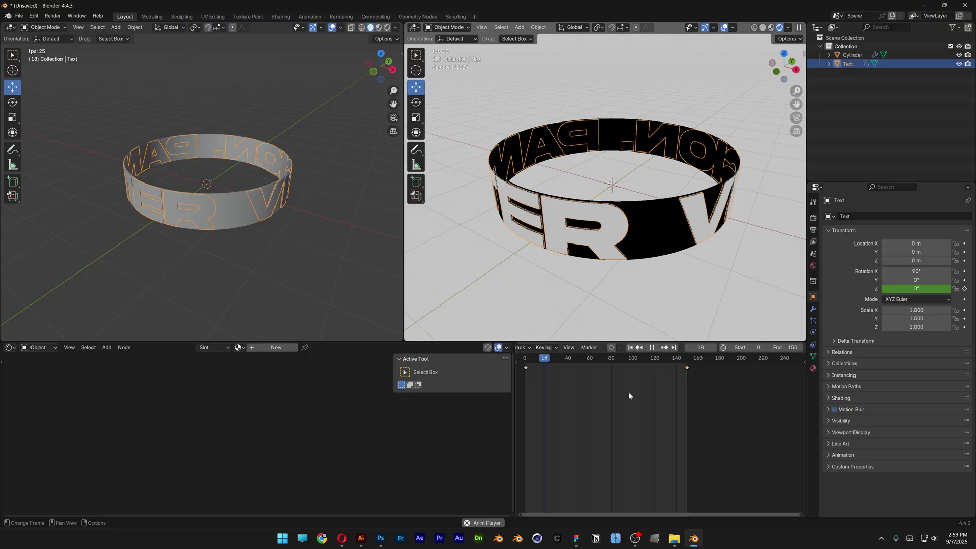
pyautogui.press('space')
# Add a Plain Axes empty at the world origin, in the centre of the text ring
pyautogui.click(316, 267)
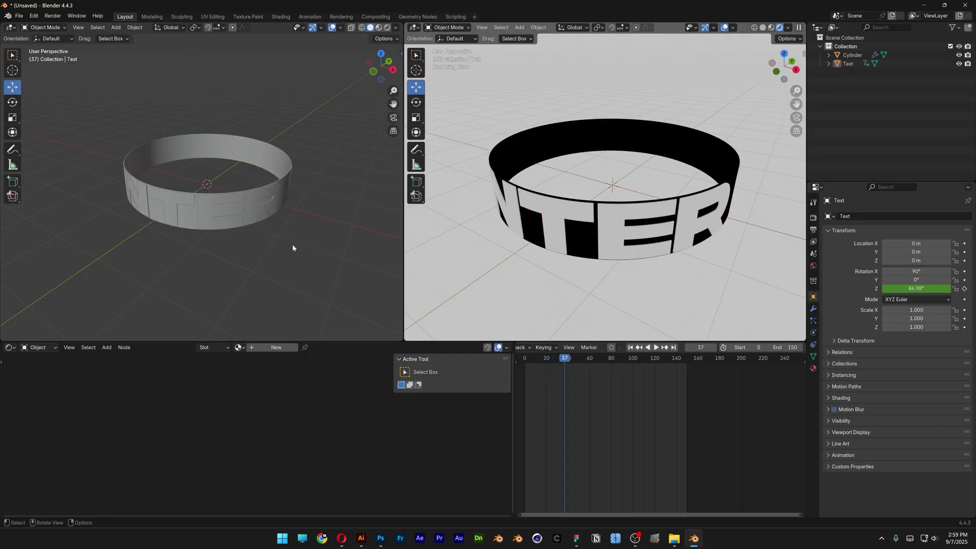
pyautogui.hotkey('shift', 'a')
pyautogui.moveTo(293, 247)
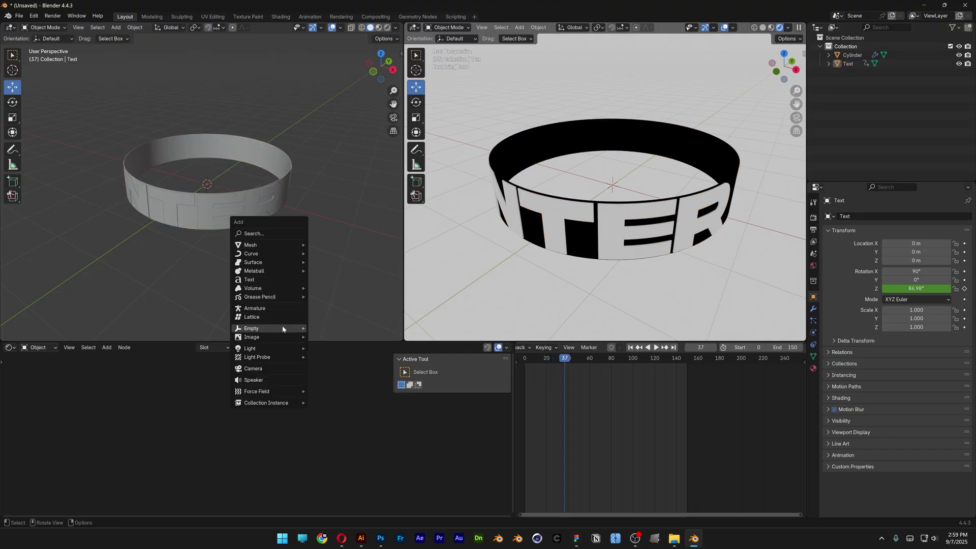
pyautogui.moveTo(281, 328)
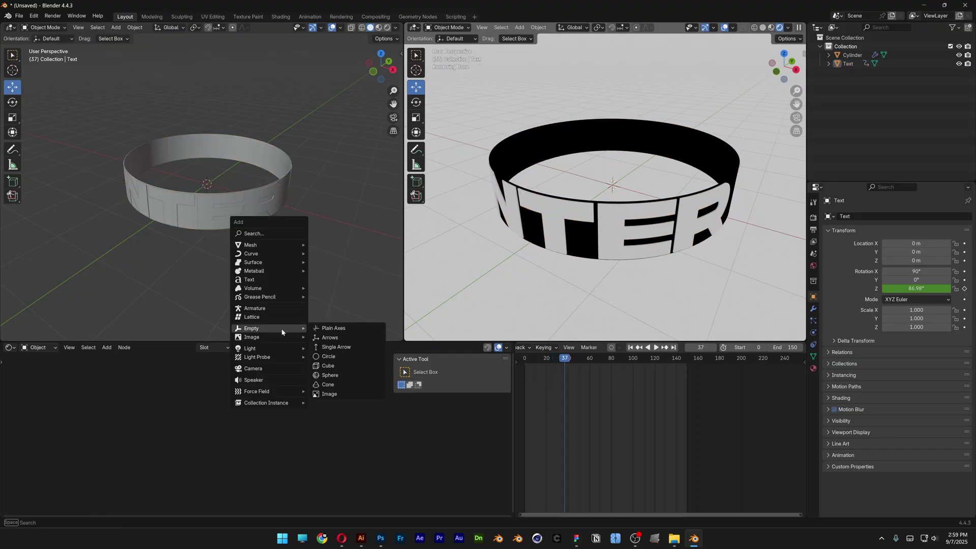
pyautogui.click(344, 331)
pyautogui.moveTo(347, 225); pyautogui.dragTo(357, 215, button='middle')
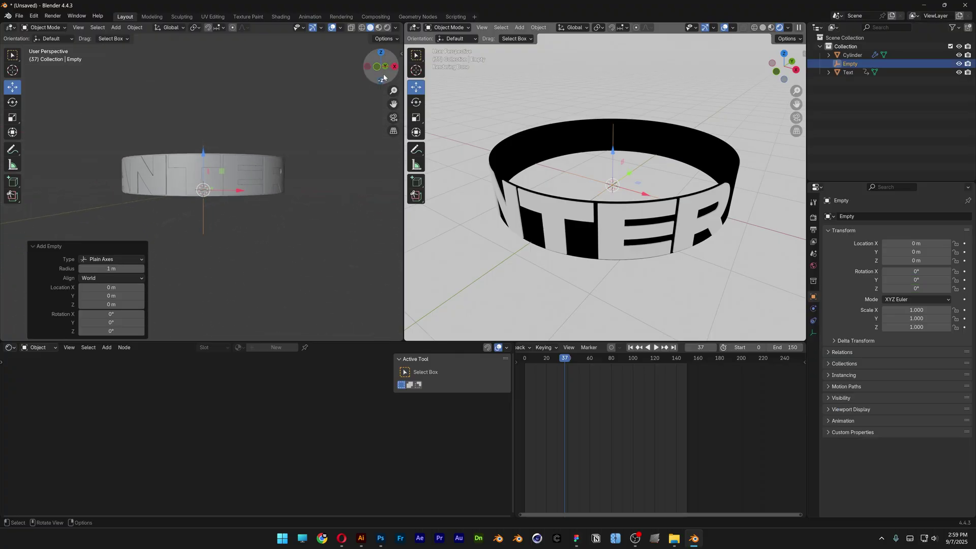
# Raise the empty about 0.3 m to the middle of the band and parent the ring text and the cylinder to it
pyautogui.click(396, 66)
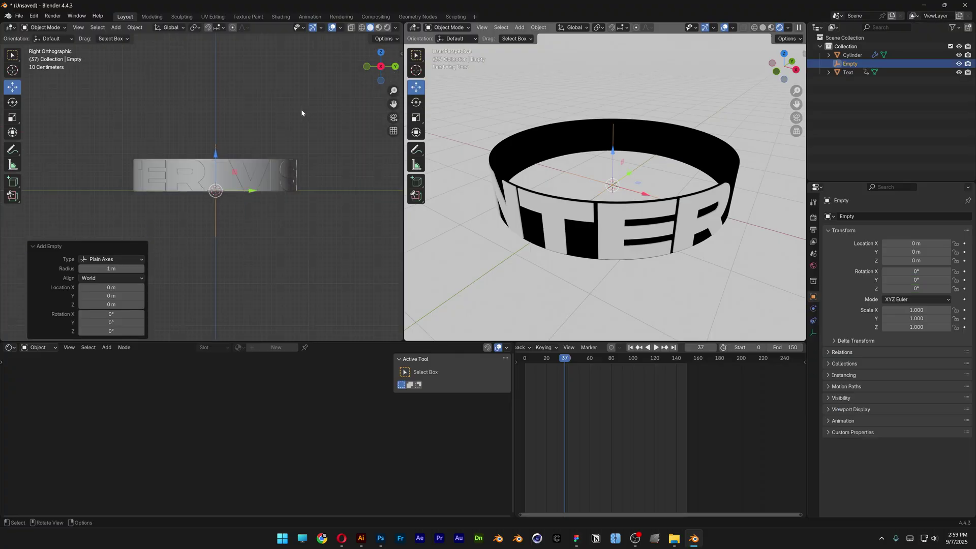
pyautogui.moveTo(254, 180); pyautogui.dragTo(261, 128)
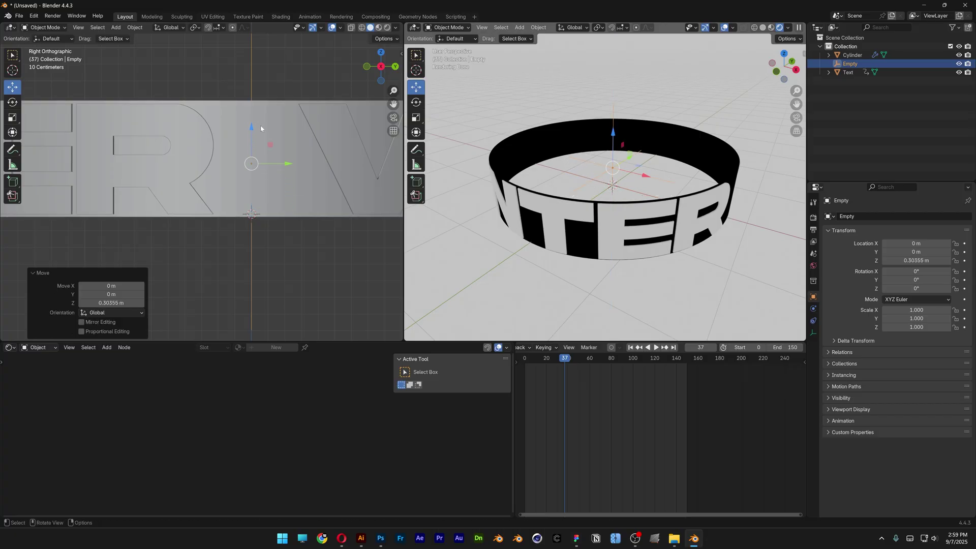
pyautogui.click(849, 74)
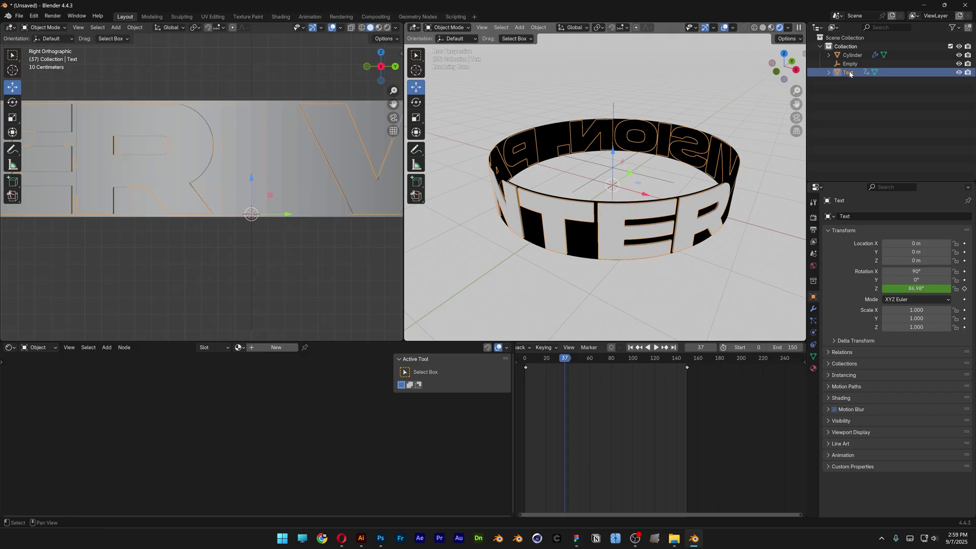
pyautogui.moveTo(850, 73); pyautogui.dragTo(853, 65)
pyautogui.click(853, 65)
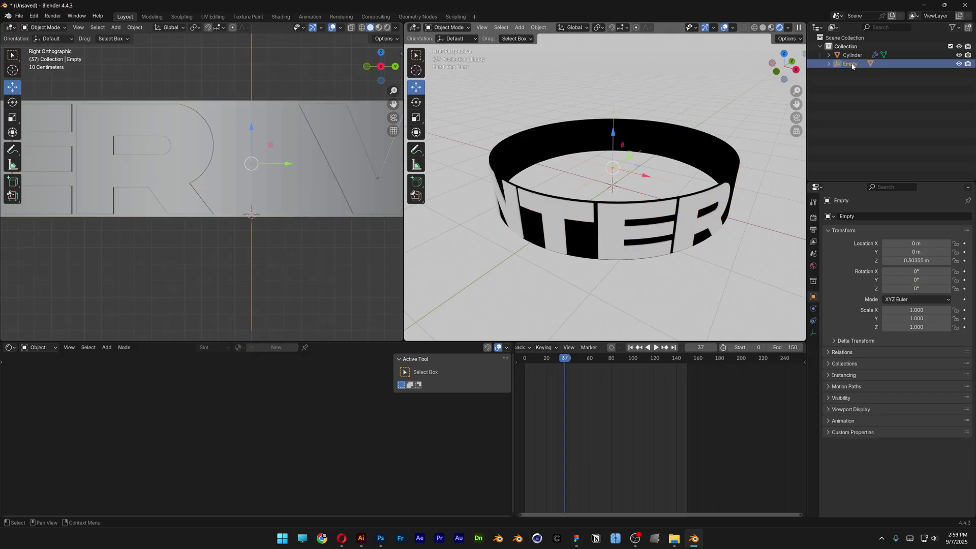
pyautogui.click(856, 57)
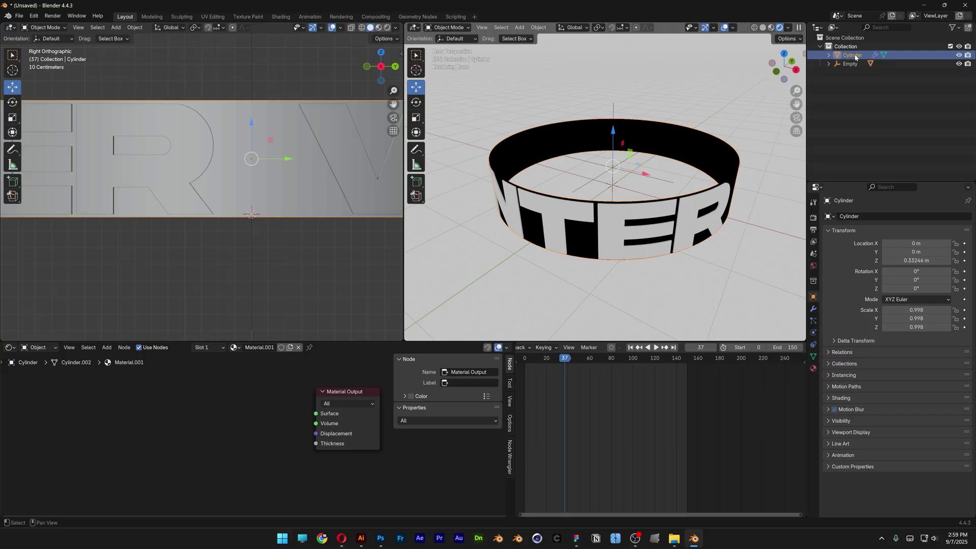
pyautogui.moveTo(854, 60); pyautogui.dragTo(855, 63)
# Add a camera and pull it out of the ring along the Y axis to about -6.44 m
pyautogui.moveTo(219, 213); pyautogui.dragTo(263, 237, button='middle')
pyautogui.hotkey('shift', 'a')
pyautogui.moveTo(263, 238)
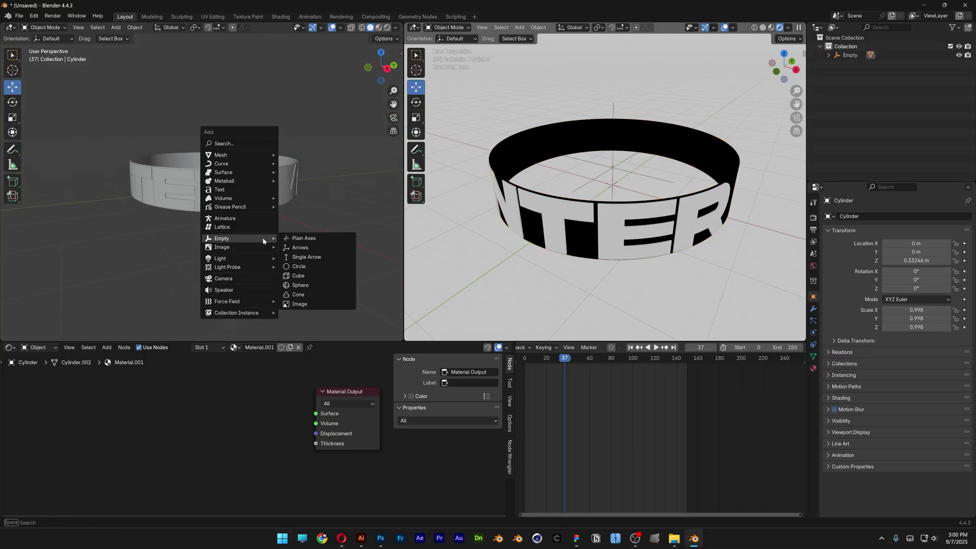
pyautogui.click(244, 278)
pyautogui.scroll(-4, 243, 278)
pyautogui.moveTo(243, 279); pyautogui.dragTo(327, 240, button='middle')
pyautogui.moveTo(182, 168); pyautogui.dragTo(256, 227)
# Reset the camera's rotation to 90° on X only and frame the ring in camera view from about Y -6.58 m, Z 0.29 m
pyautogui.hotkey('alt', 'r')
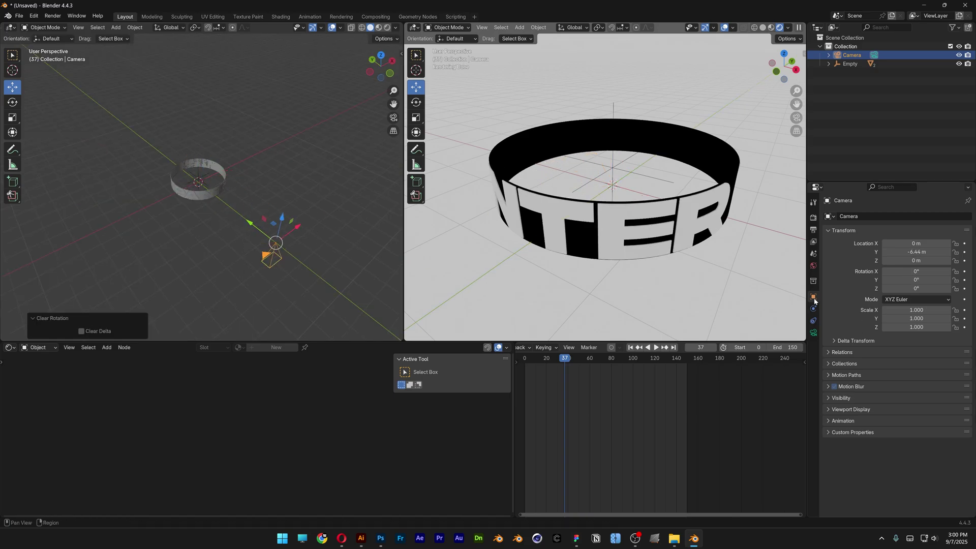
pyautogui.click(916, 272)
pyautogui.write('90')
pyautogui.press('Return')
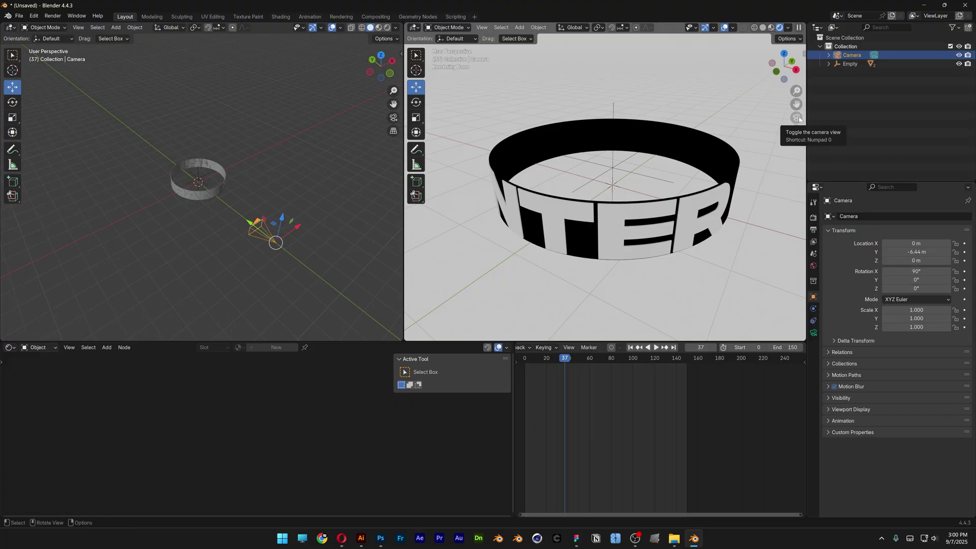
pyautogui.click(800, 119)
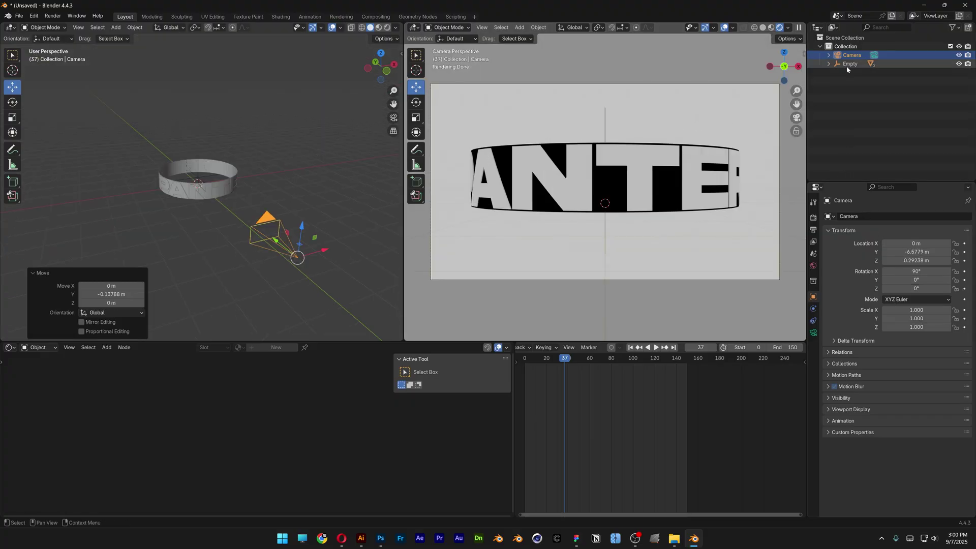
# Tilt the whole ring by rotating the empty to about 23.5° on X and 32.9° on Y
pyautogui.click(849, 64)
pyautogui.scroll(3, 247, 170)
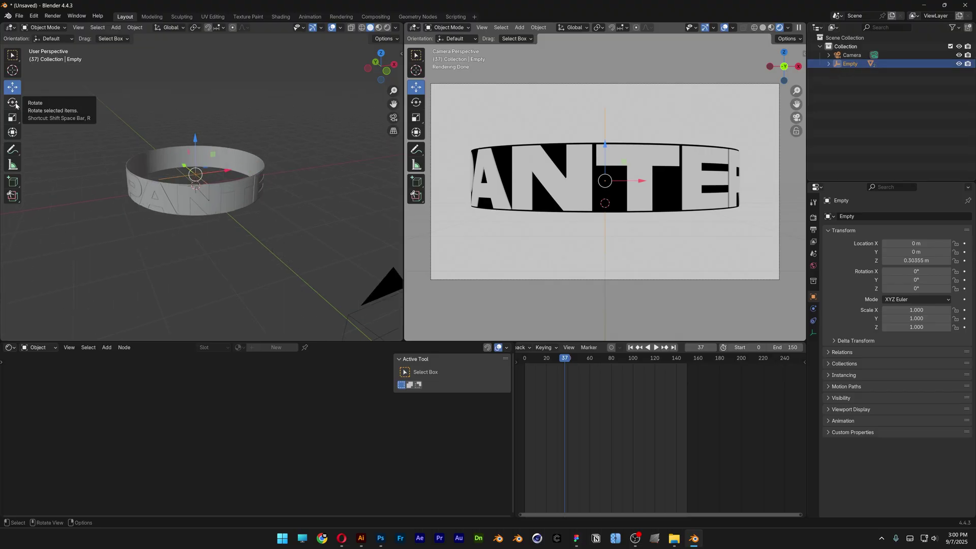
pyautogui.click(16, 106)
pyautogui.moveTo(322, 164); pyautogui.dragTo(278, 157, button='middle')
pyautogui.moveTo(200, 155); pyautogui.dragTo(239, 186)
pyautogui.press('x')
pyautogui.click(232, 163)
pyautogui.moveTo(238, 185); pyautogui.dragTo(270, 199, button='middle')
pyautogui.click(270, 186)
# Add a new text object at the world origin and set its regular font to Akira Expanded
pyautogui.hotkey('shift', 'a')
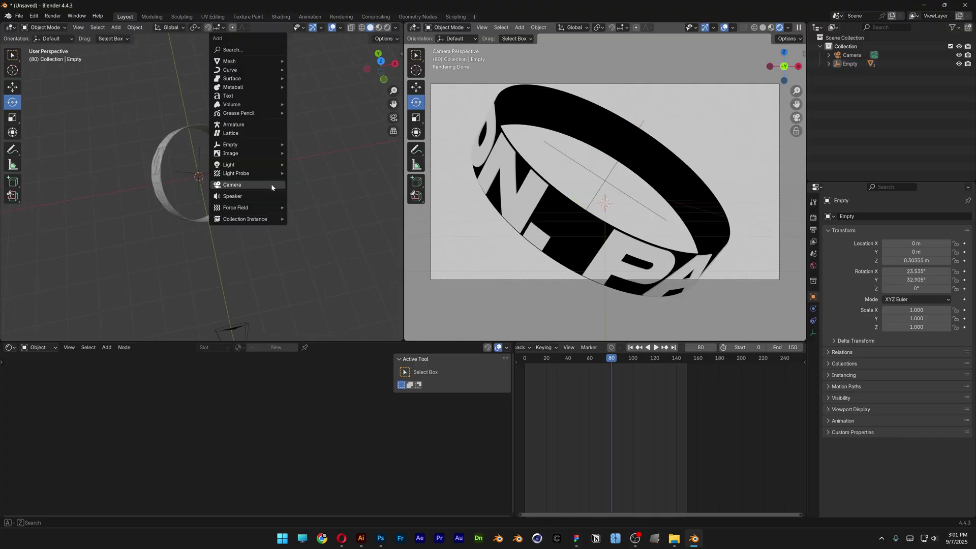
pyautogui.click(243, 96)
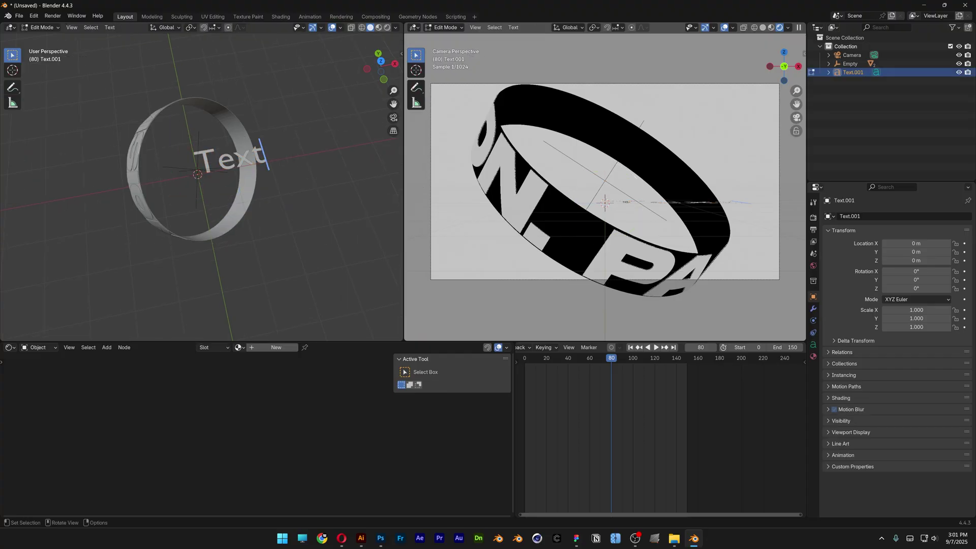
pyautogui.press('r')
pyautogui.press('x')
pyautogui.press('9')
pyautogui.press('0')
pyautogui.press('Return')
# Move the new text along X to about -1.79 m and scale it up by about 1.37
pyautogui.press('g')
pyautogui.press('x')
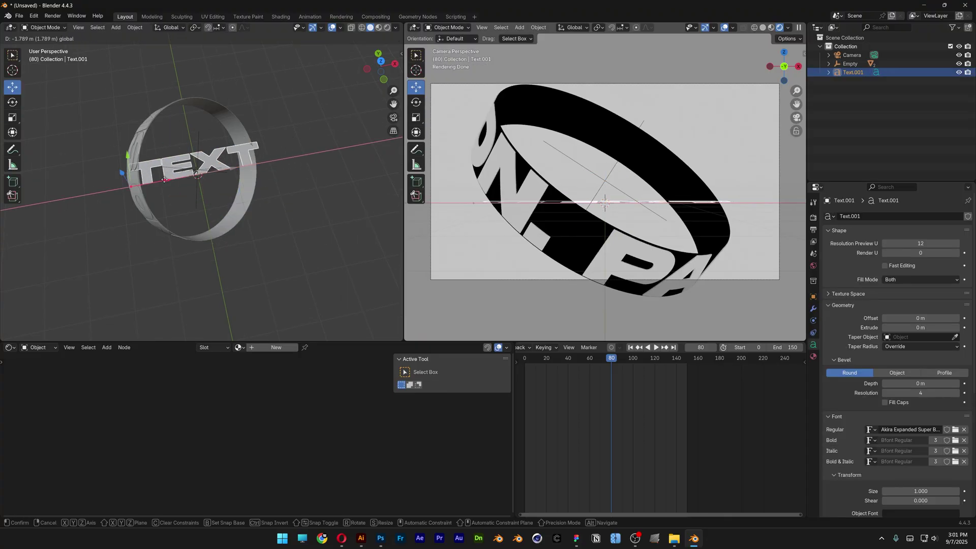
pyautogui.click(178, 179)
pyautogui.press('s')
pyautogui.click(134, 184)
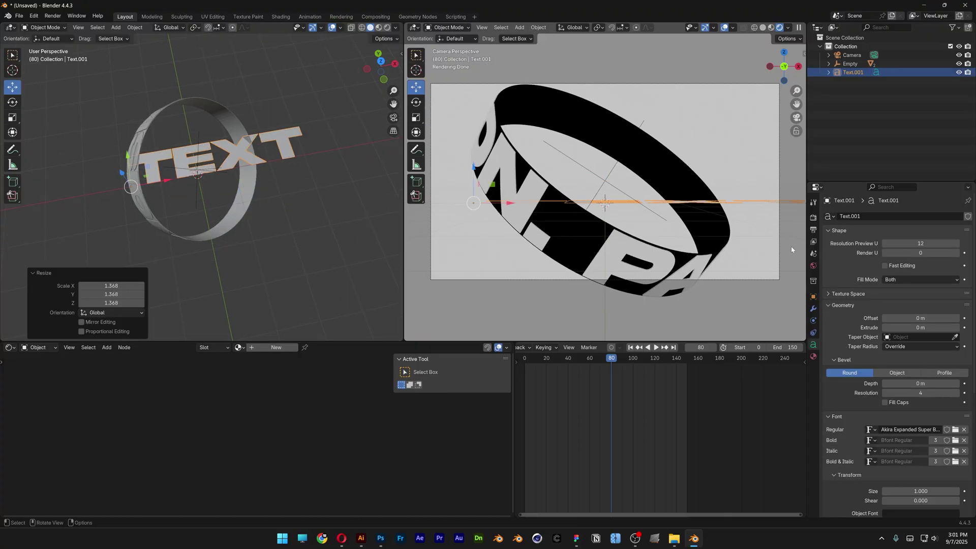
# Stand the new text upright by setting its X rotation to 90°
pyautogui.click(813, 297)
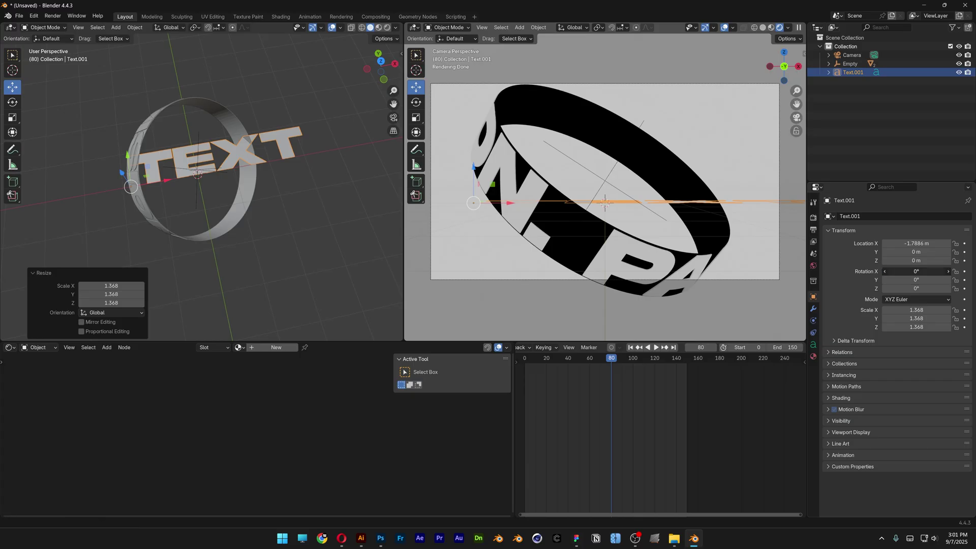
pyautogui.press('Return')
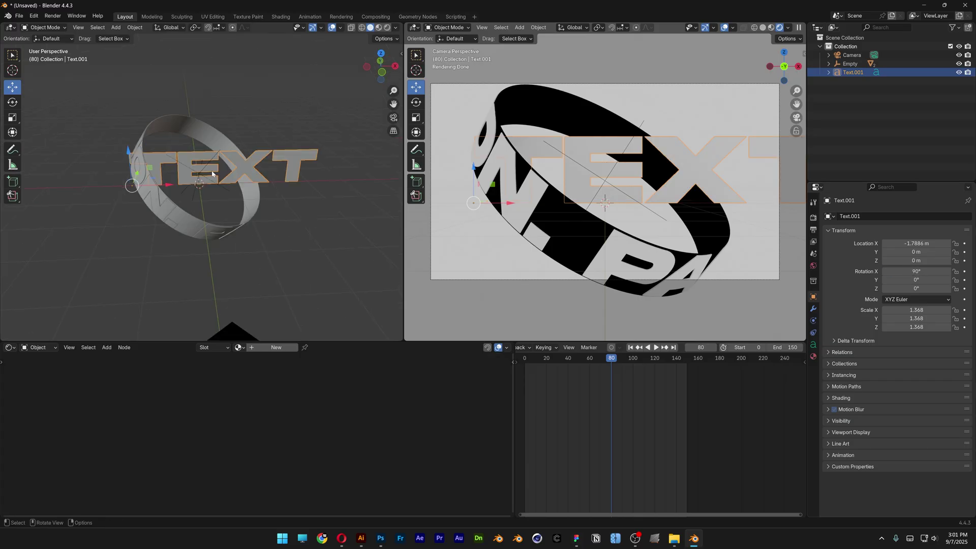
# Give the new text its own material with the default shader replaced by a blue Emission shader feeding the surface
pyautogui.click(283, 350)
pyautogui.press('x')
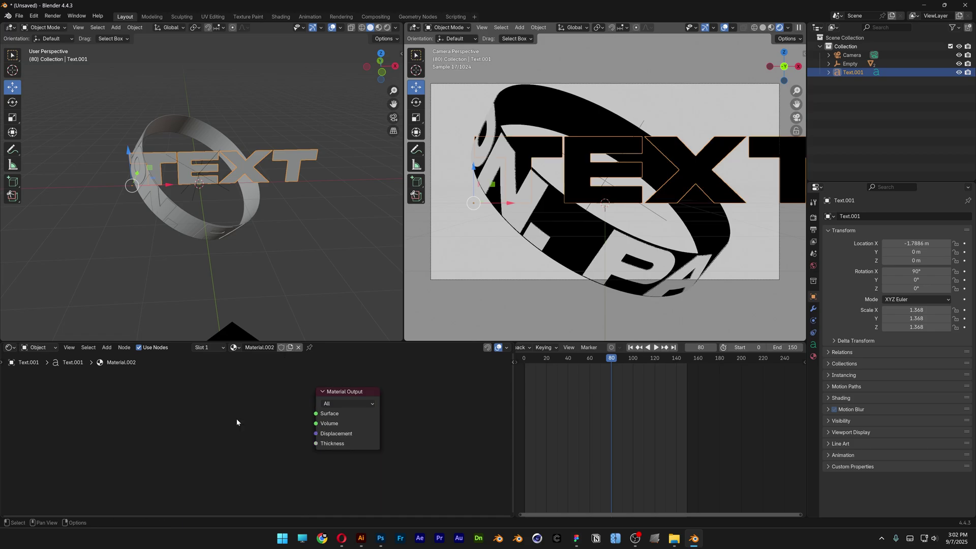
pyautogui.hotkey('shift', 'a')
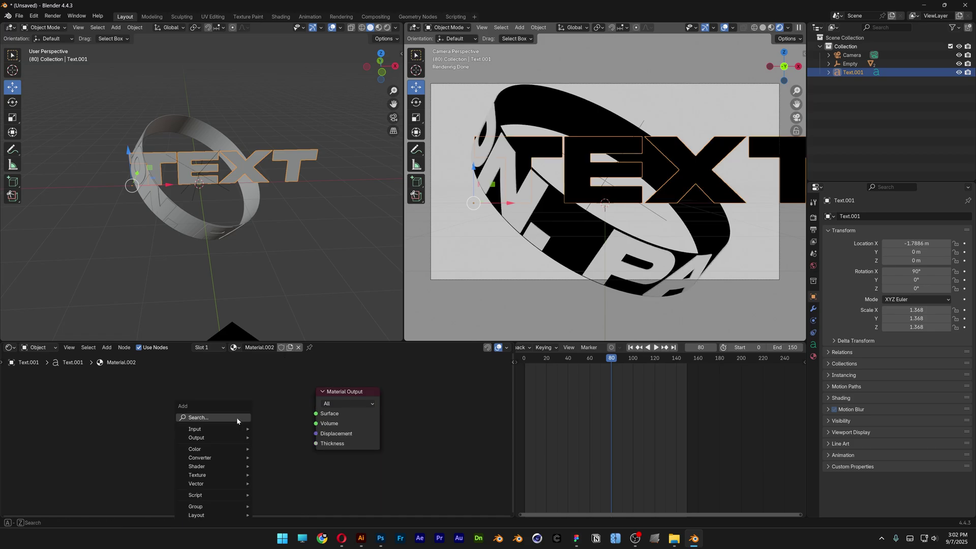
pyautogui.write('emission')
pyautogui.press('Return')
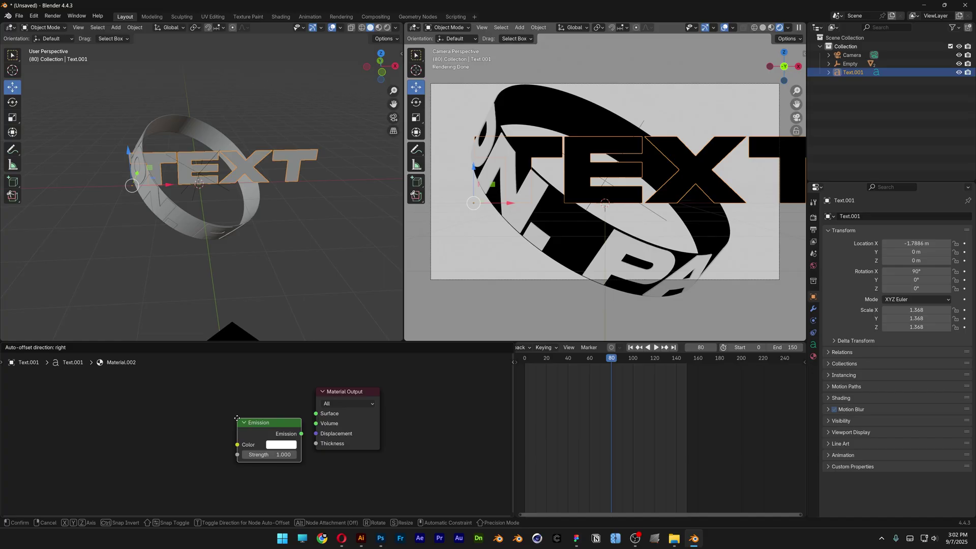
pyautogui.click(234, 405)
pyautogui.moveTo(298, 417); pyautogui.dragTo(316, 414)
pyautogui.click(283, 430)
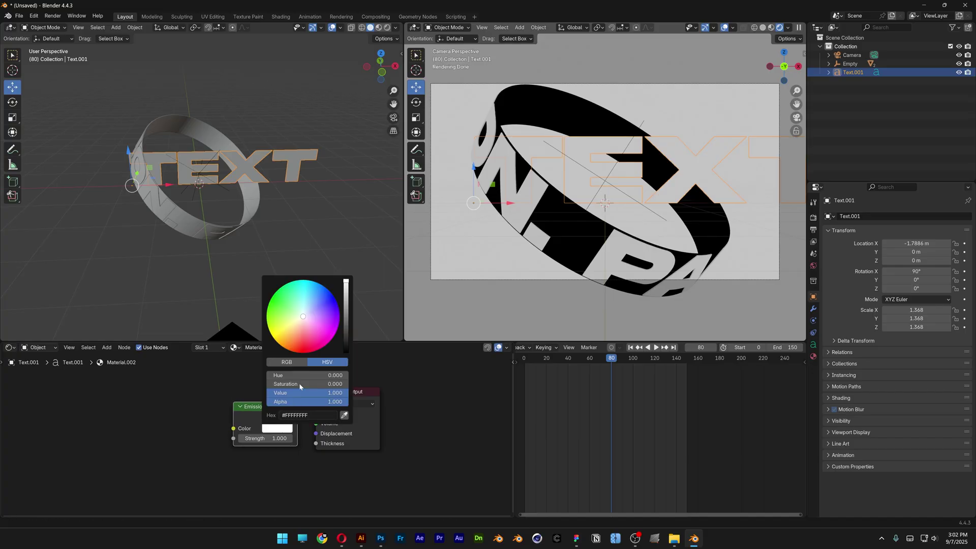
pyautogui.click(322, 287)
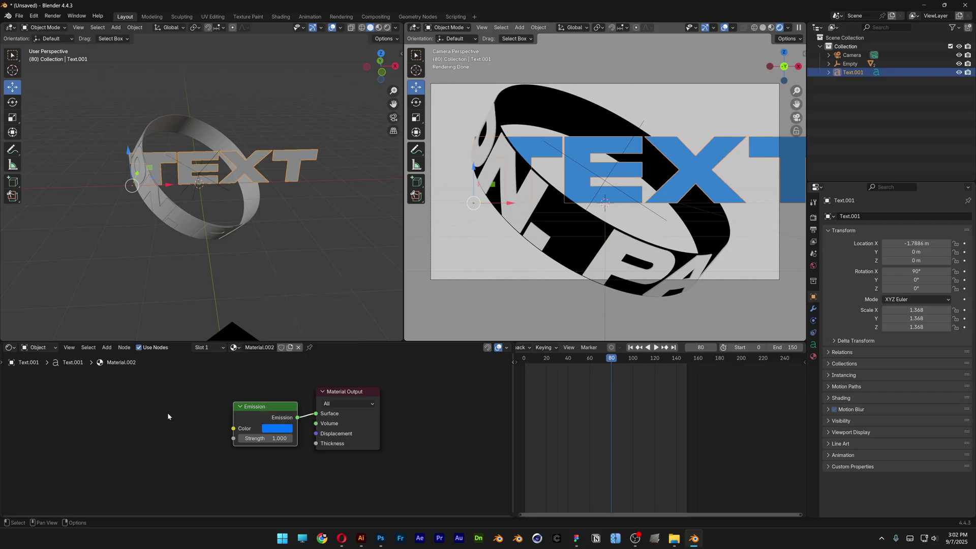
# Centre the blue text on the ring at about X -0.10 m, Z 0.16 m, scaled to about 1.2
pyautogui.moveTo(171, 185); pyautogui.dragTo(135, 181)
pyautogui.press('s')
pyautogui.click(224, 203)
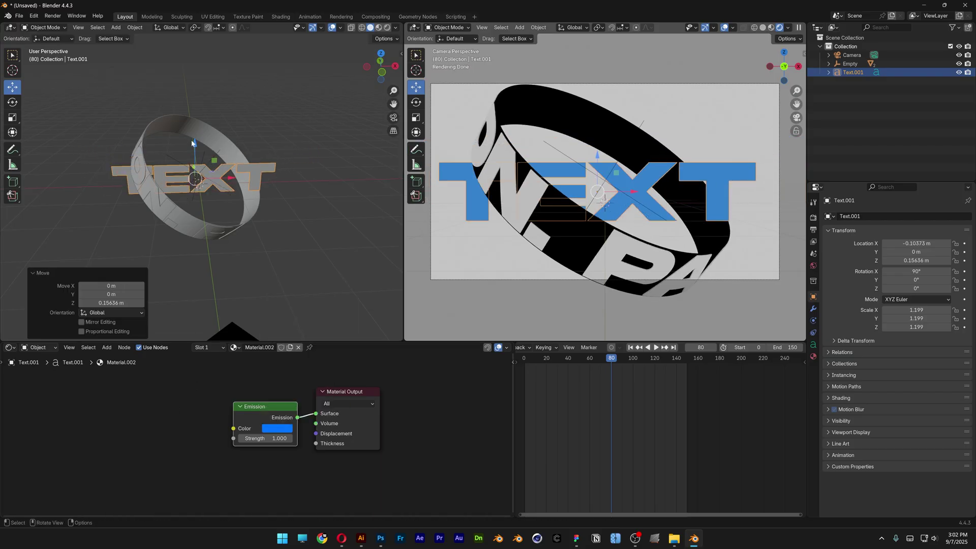
# Push the blue text back to about 0.96 m on Y and enlarge it to a scale of about 1.34
pyautogui.moveTo(196, 150); pyautogui.dragTo(240, 202, button='middle')
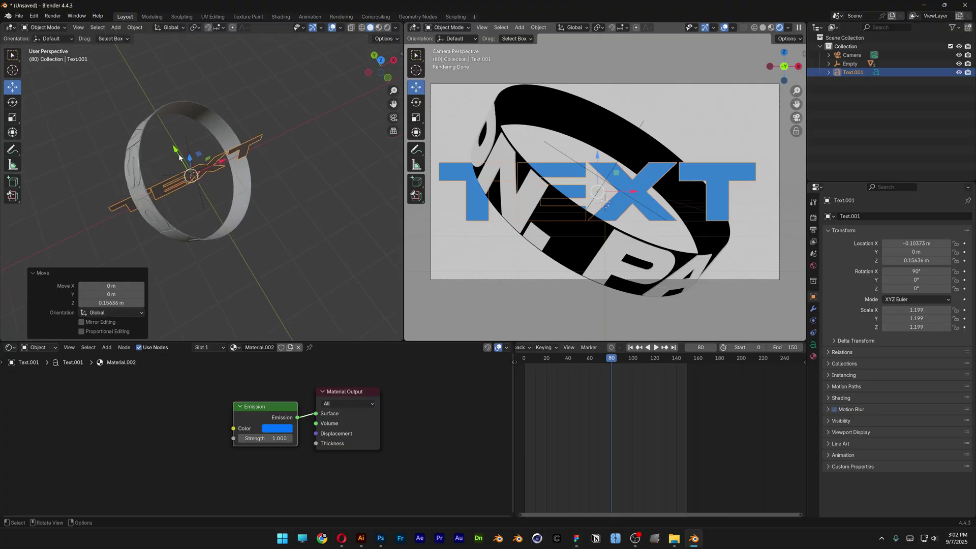
pyautogui.moveTo(179, 157); pyautogui.dragTo(160, 125)
pyautogui.press('s')
pyautogui.click(170, 103)
pyautogui.moveTo(159, 125); pyautogui.dragTo(221, 112, button='middle')
pyautogui.press('s')
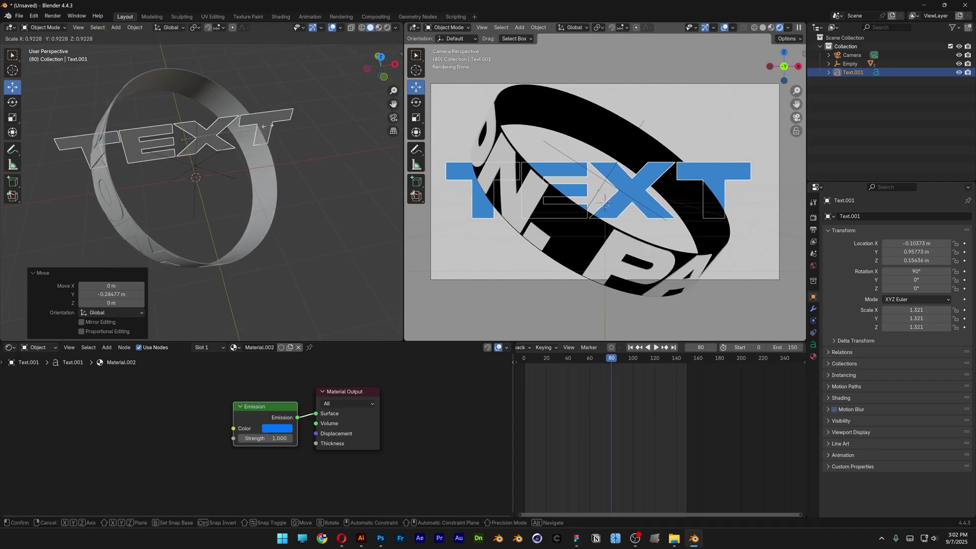
pyautogui.click(270, 126)
# Play the animation to check the ring spinning around the blue text, and stop it
pyautogui.moveTo(305, 140); pyautogui.dragTo(306, 129, button='middle')
pyautogui.click(307, 129)
pyautogui.press('space')
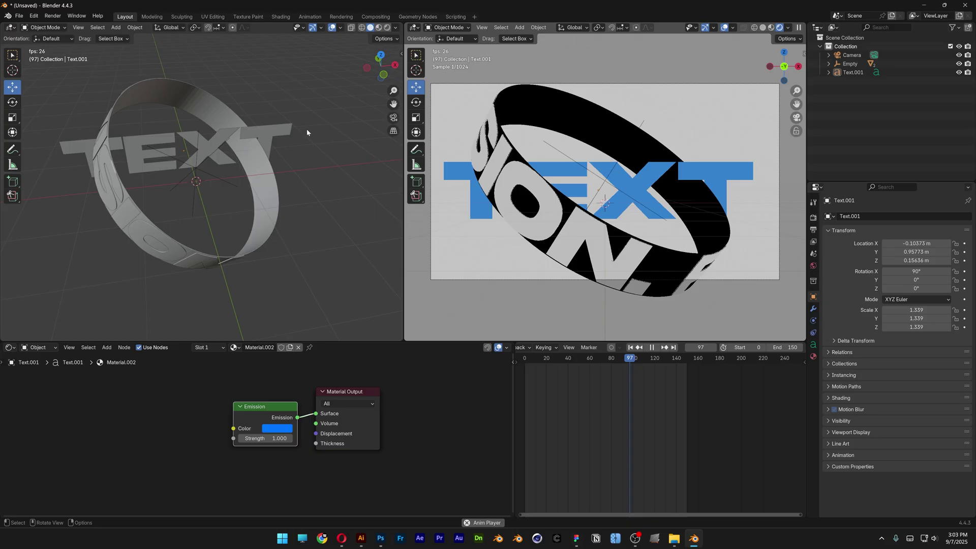
pyautogui.press('space')
# Duplicate the blue text and offset the copy about 0.23 m behind it along Y
pyautogui.scroll(2, 221, 138)
pyautogui.keyDown('shift'); pyautogui.moveTo(221, 139); pyautogui.dragTo(157, 194, button='middle'); pyautogui.keyUp('shift')
pyautogui.click(157, 193)
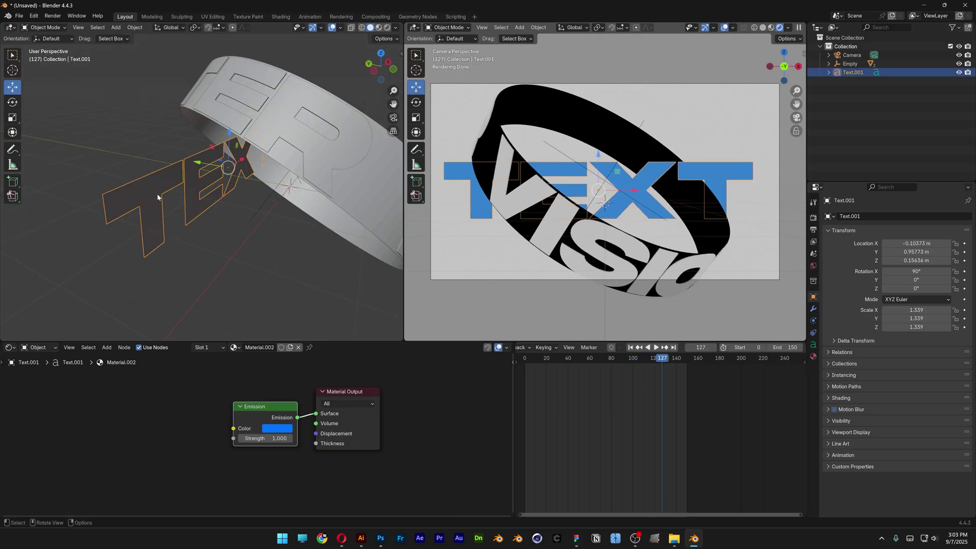
pyautogui.hotkey('ctrl', 'c')
pyautogui.hotkey('ctrl', 'v')
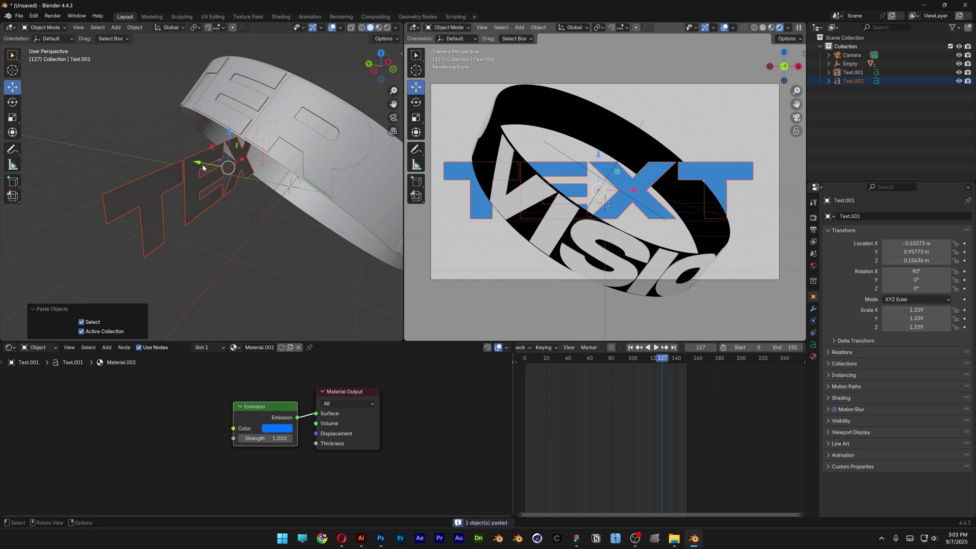
pyautogui.press('g')
pyautogui.moveTo(193, 160); pyautogui.dragTo(176, 158)
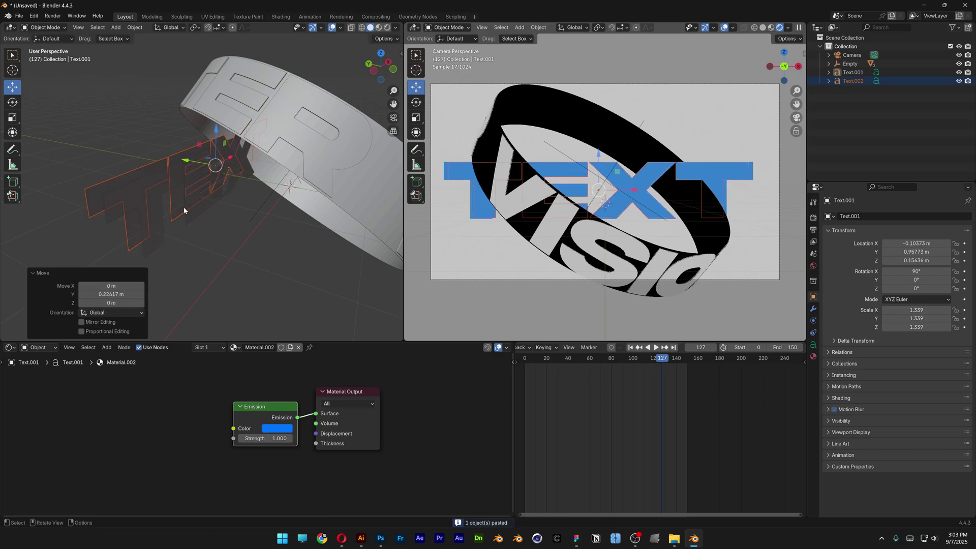
# Extrude the original blue text by 0.005 m
pyautogui.click(154, 240)
pyautogui.click(814, 345)
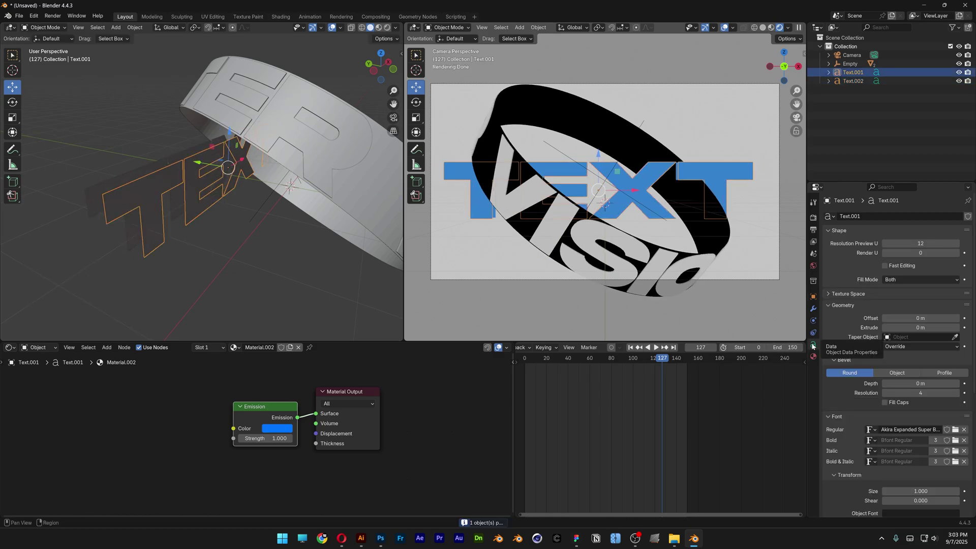
pyautogui.click(906, 328)
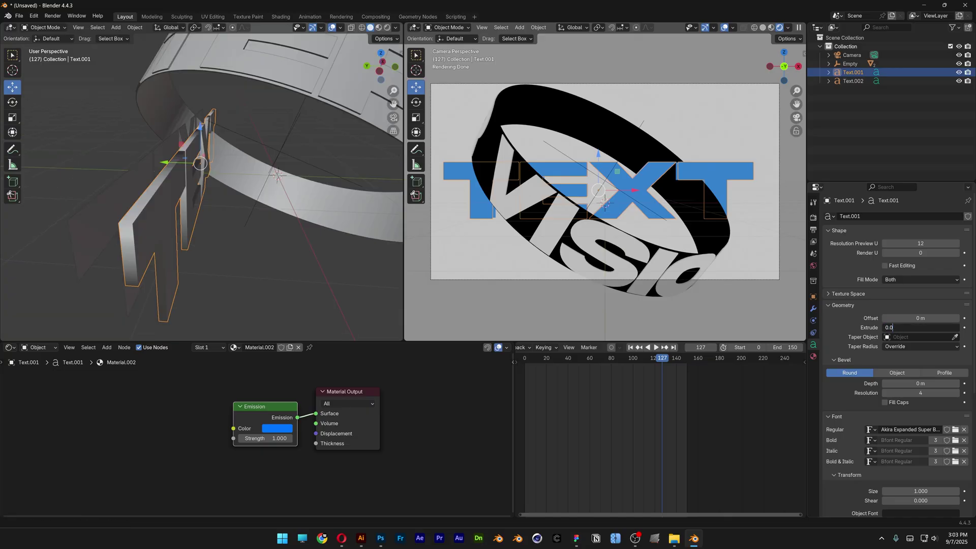
pyautogui.write('05')
pyautogui.press('Return')
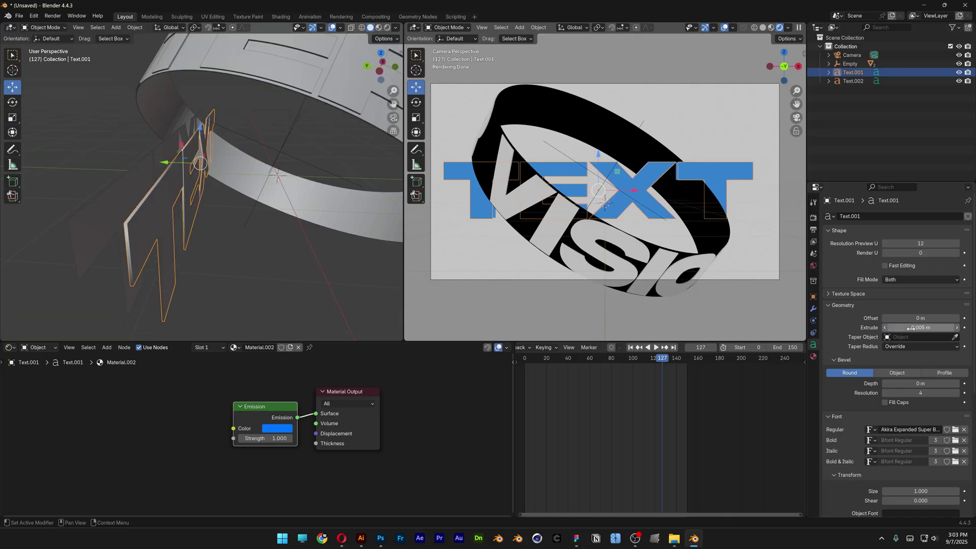
# Turn the rear text copy into an outline with Fill Mode None and a bevel depth of 0.01 m
pyautogui.moveTo(188, 284); pyautogui.dragTo(186, 226, button='middle')
pyautogui.click(125, 208)
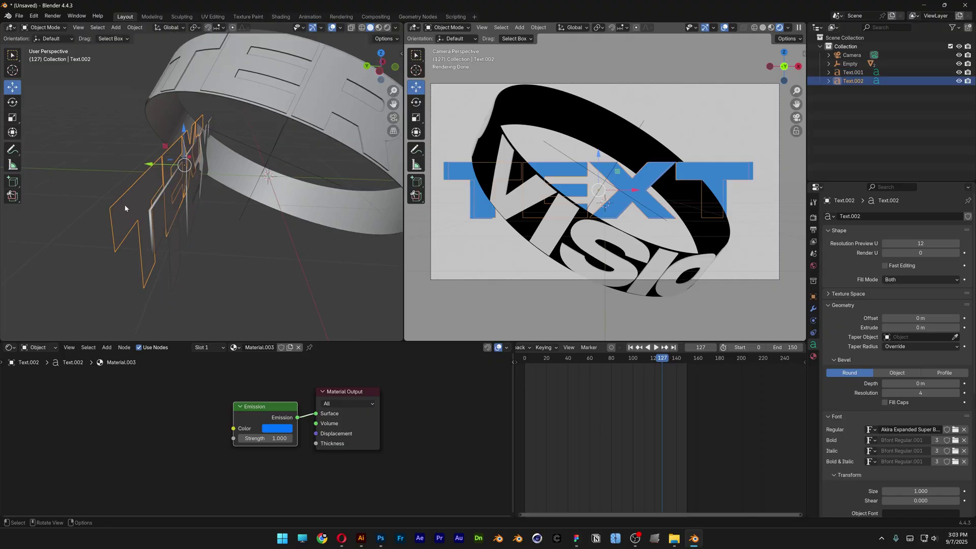
pyautogui.click(896, 281)
pyautogui.click(896, 289)
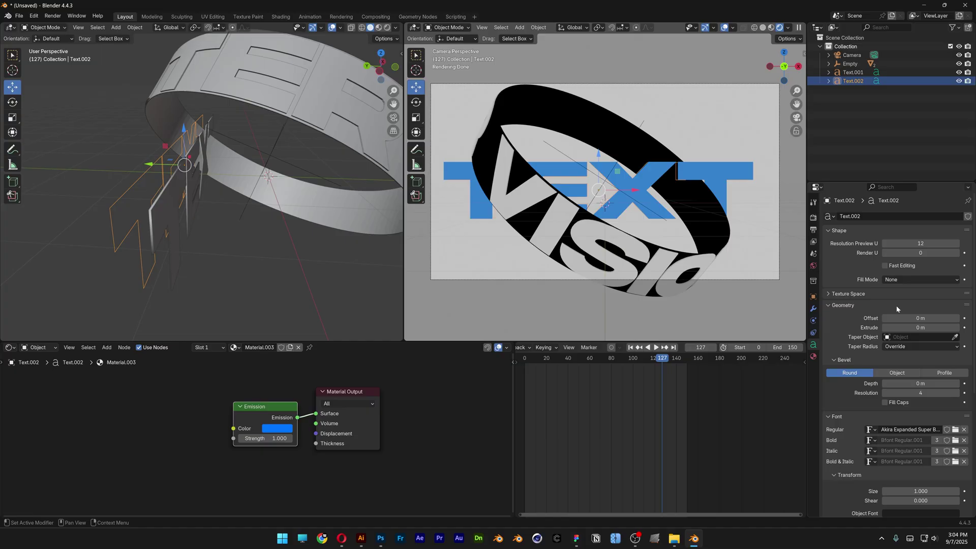
pyautogui.click(958, 384)
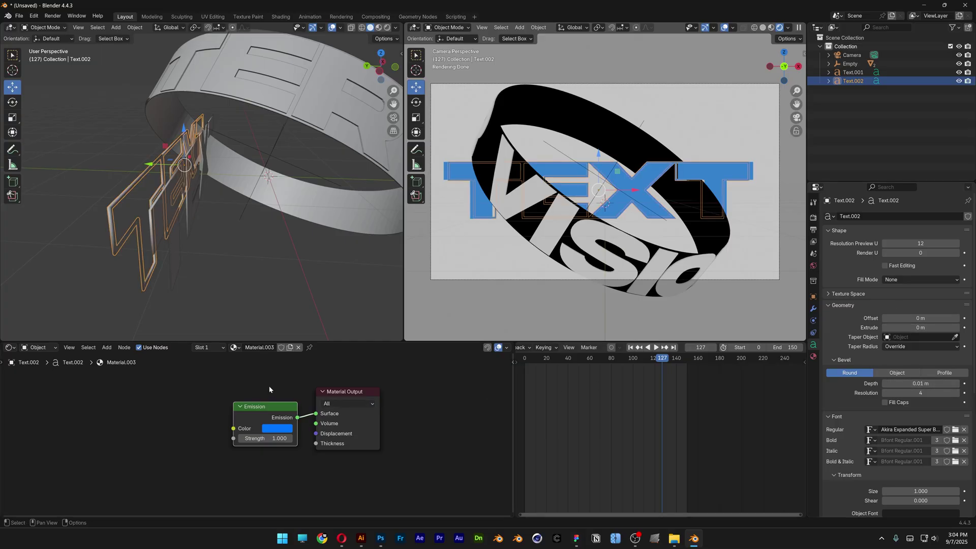
# Delete the Emission node from the rear outline text's material
pyautogui.click(249, 429)
pyautogui.press('x')
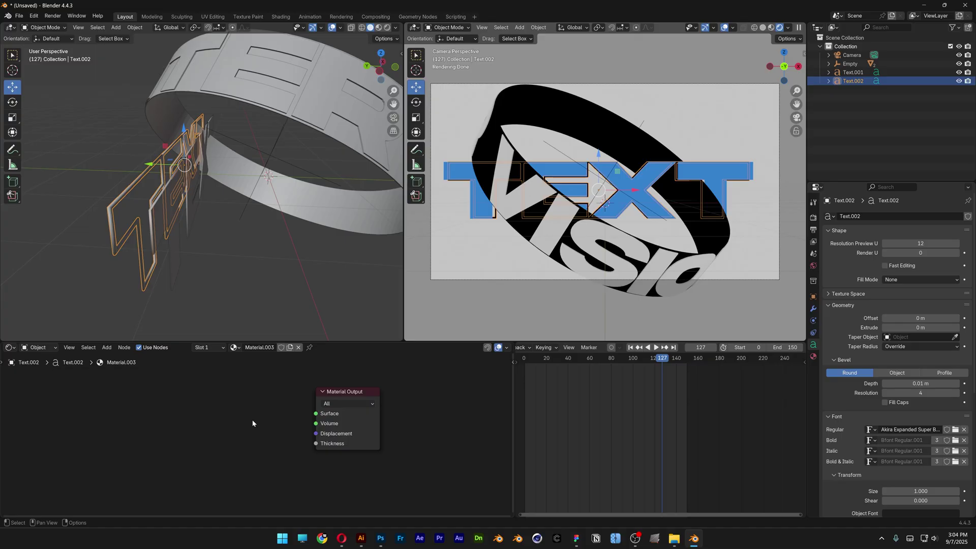
# Set the rear outline text's bevel depth to 0.02 m and flatten the text by scaling it down along Y
pyautogui.click(956, 384)
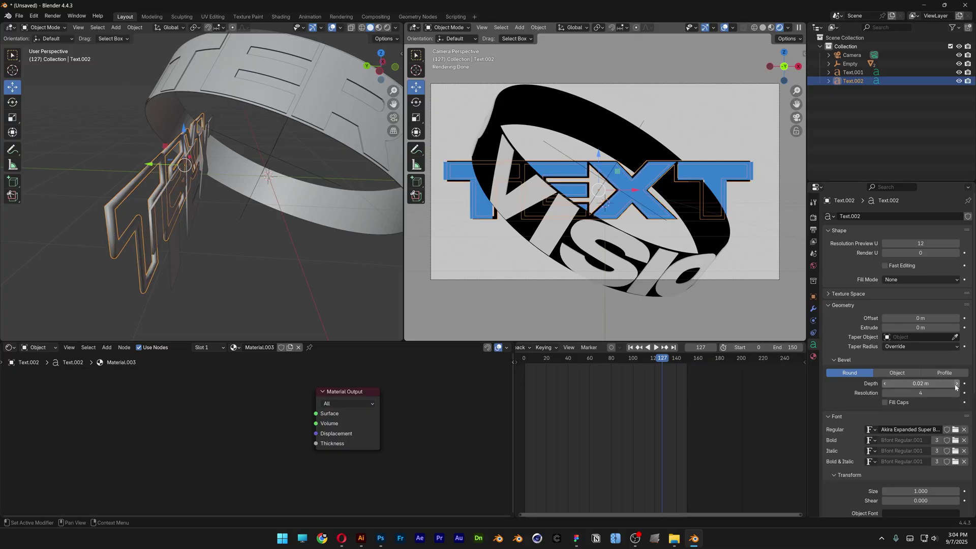
pyautogui.moveTo(131, 178); pyautogui.dragTo(150, 160, button='middle')
pyautogui.scroll(3, 152, 166)
pyautogui.click(13, 118)
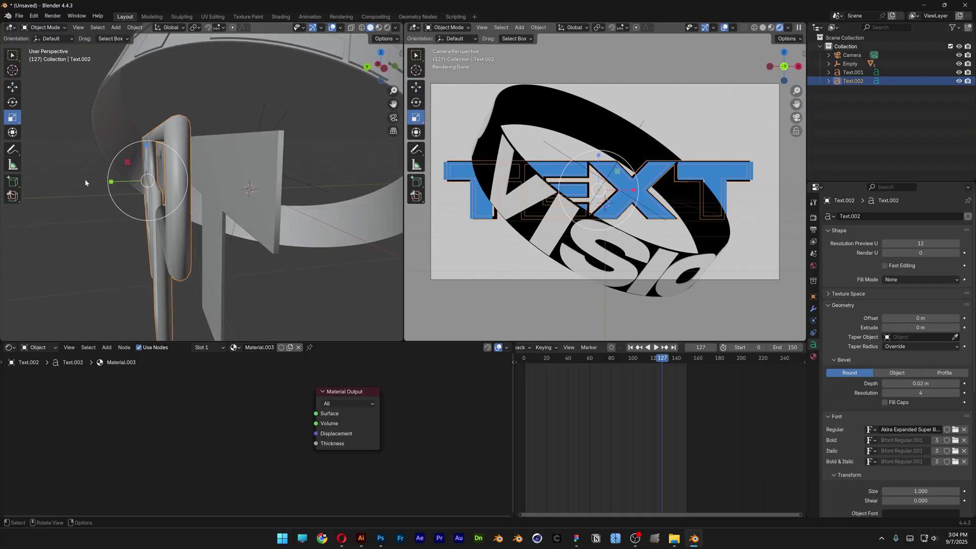
pyautogui.moveTo(111, 182); pyautogui.dragTo(146, 175)
pyautogui.moveTo(147, 175); pyautogui.dragTo(198, 157, button='middle')
pyautogui.moveTo(185, 136); pyautogui.dragTo(168, 135, button='middle')
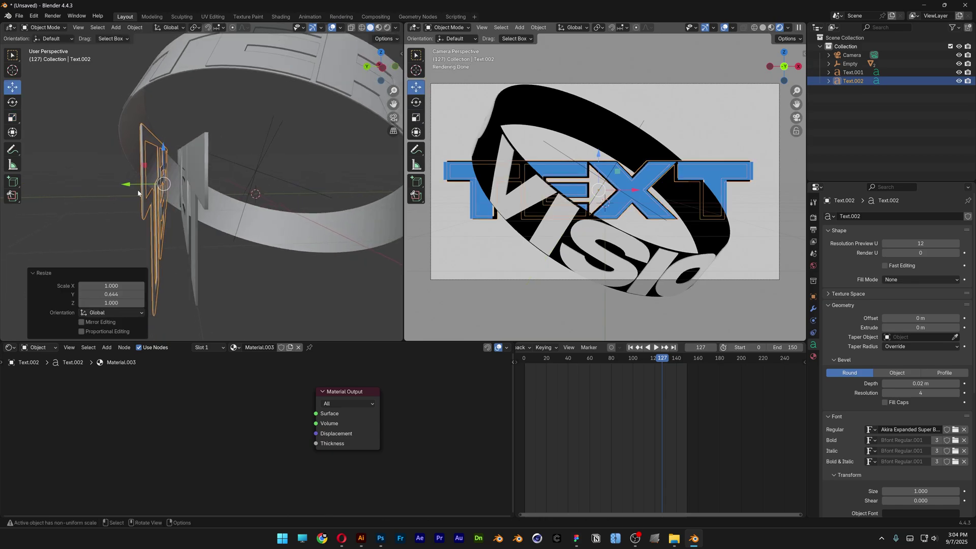
# Move the flattened outline text along Y until it sits directly against the back of the blue text
pyautogui.moveTo(128, 187); pyautogui.dragTo(145, 185)
pyautogui.scroll(4, 215, 147)
pyautogui.scroll(-2, 215, 148)
pyautogui.moveTo(183, 184); pyautogui.dragTo(181, 184, button='middle')
pyautogui.scroll(-3, 181, 183)
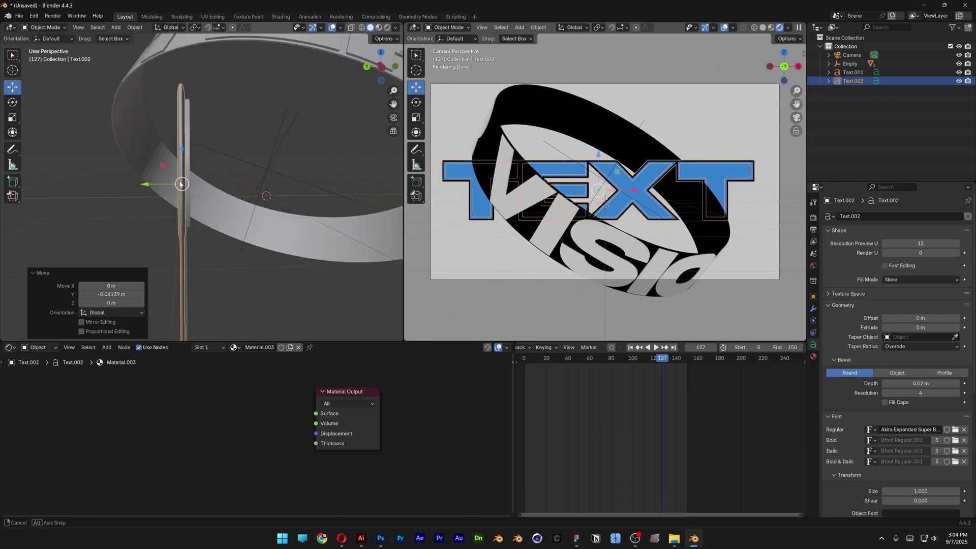
pyautogui.scroll(3, 180, 184)
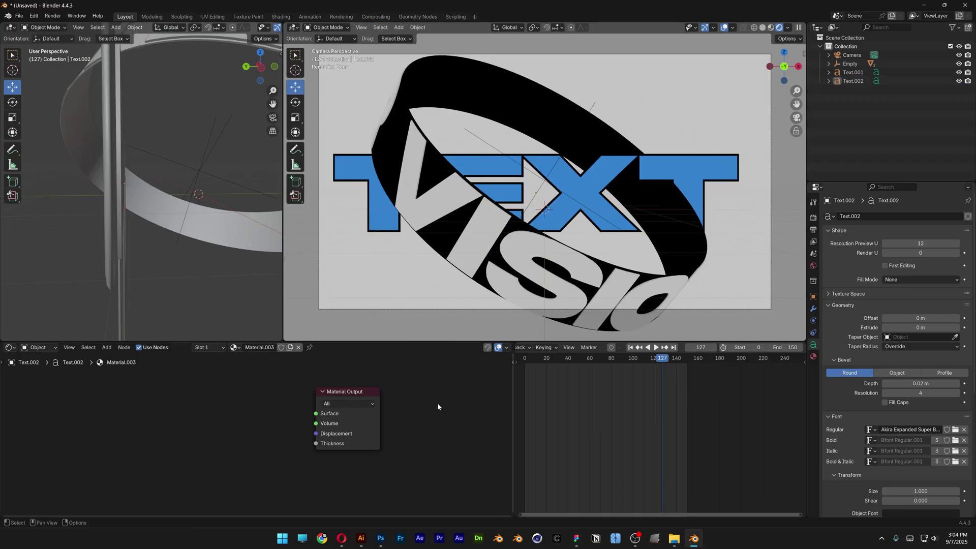
# Play the animation to preview the ring spinning around the outlined blue text in the rendered camera view
pyautogui.press('space')
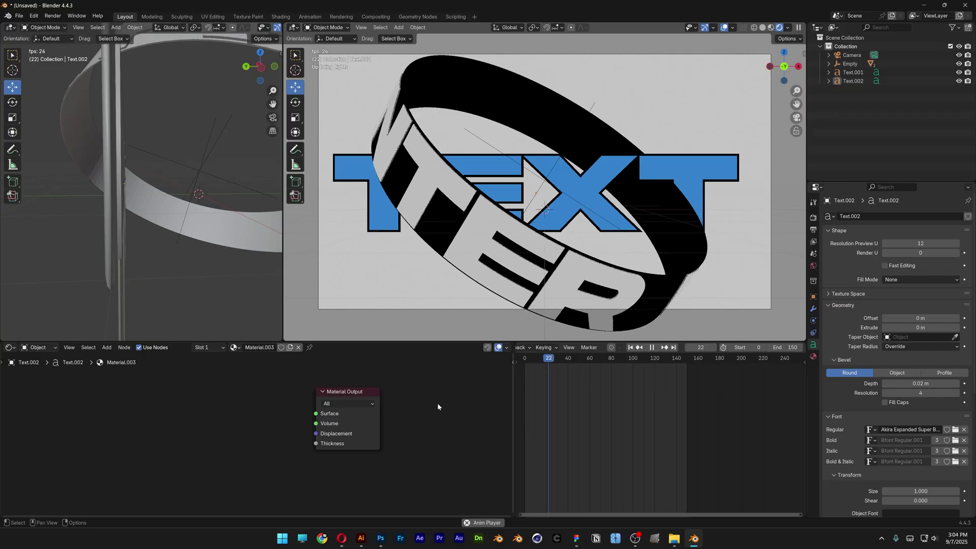